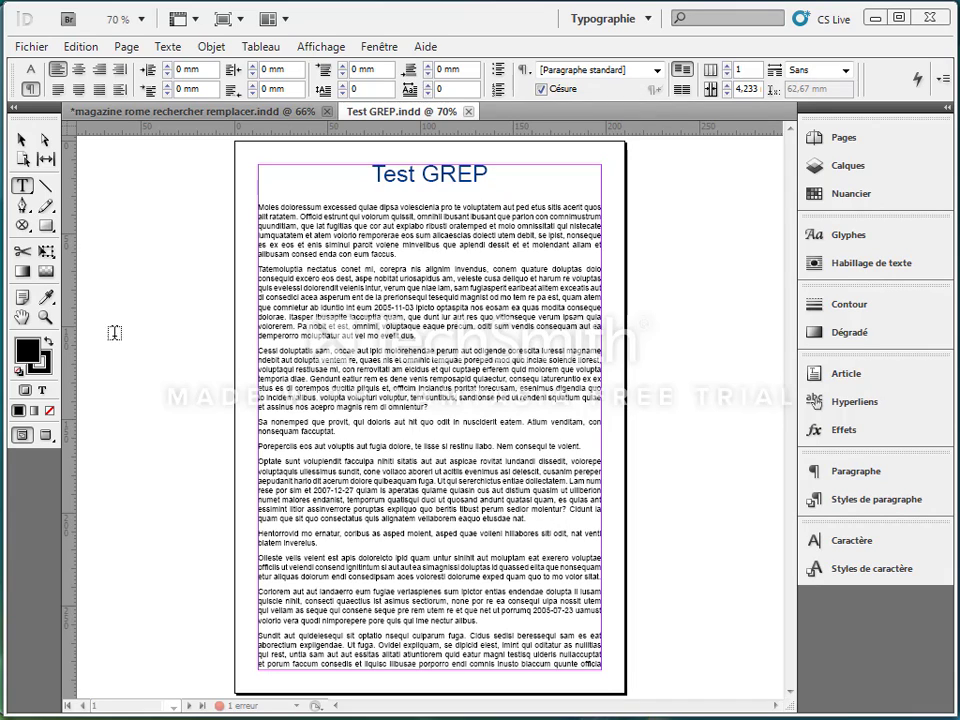
Step: Open Find/Change for a GREP search of the document containing the 2005-11-03 date
click(45, 317)
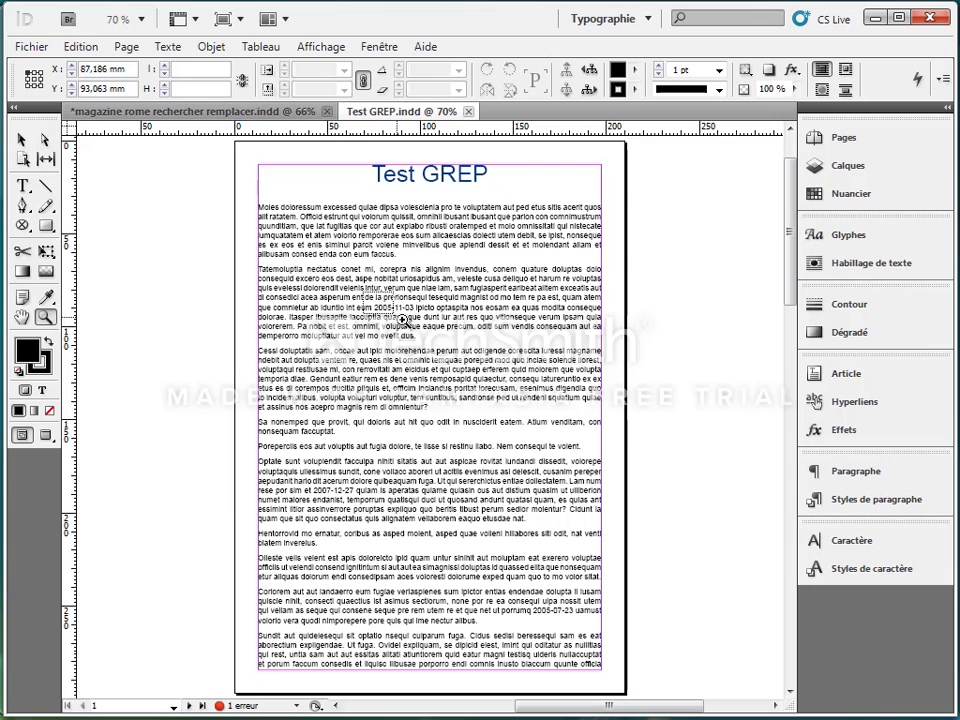
drag(465, 349, 270, 285)
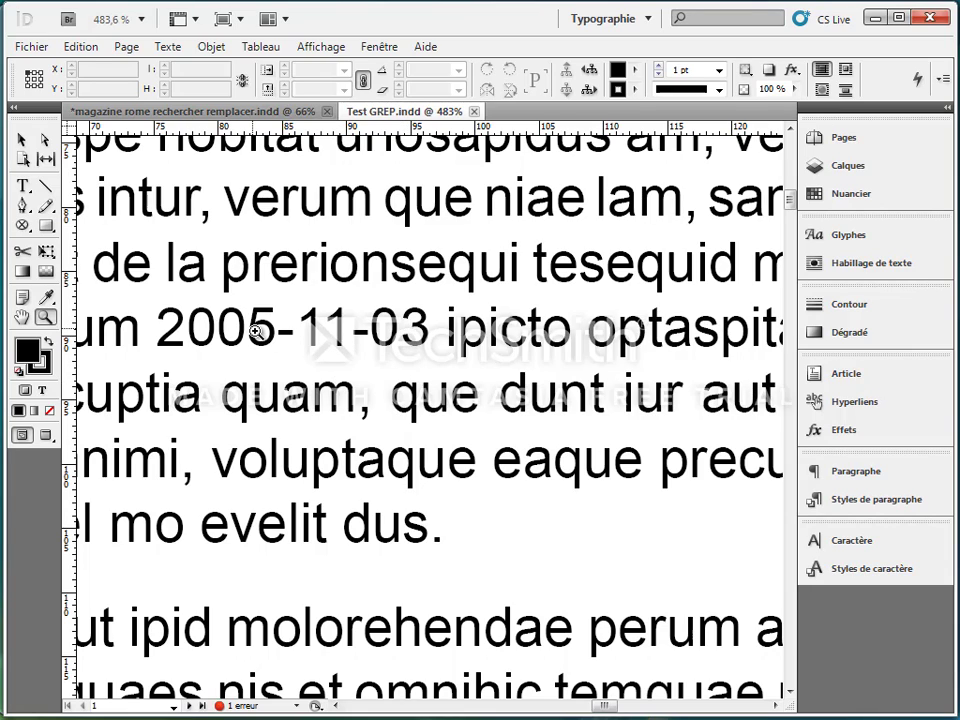
click(81, 47)
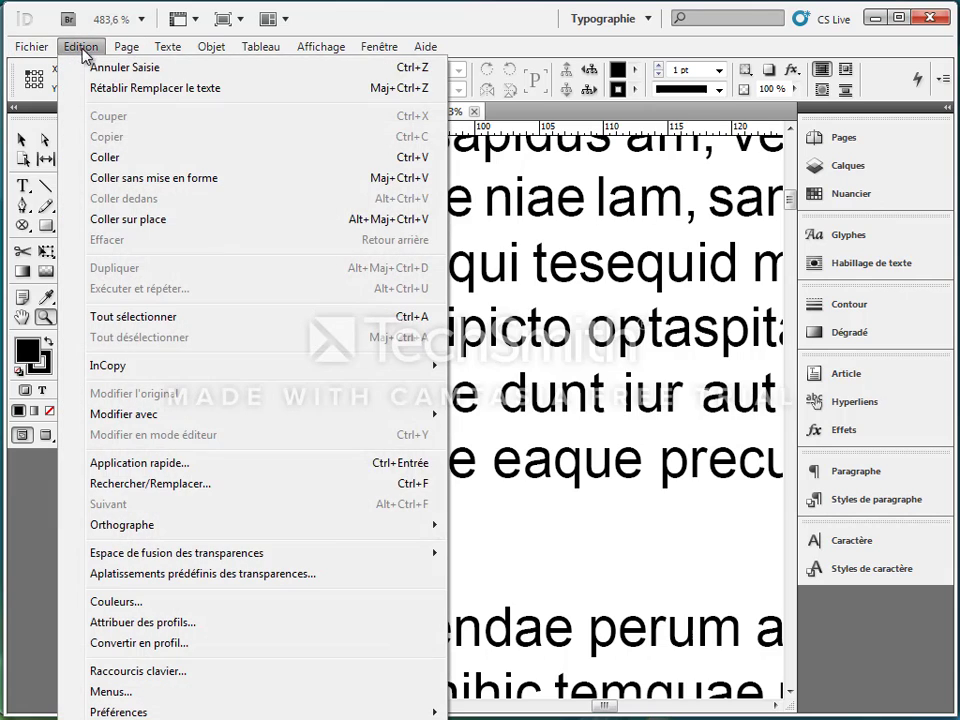
click(189, 484)
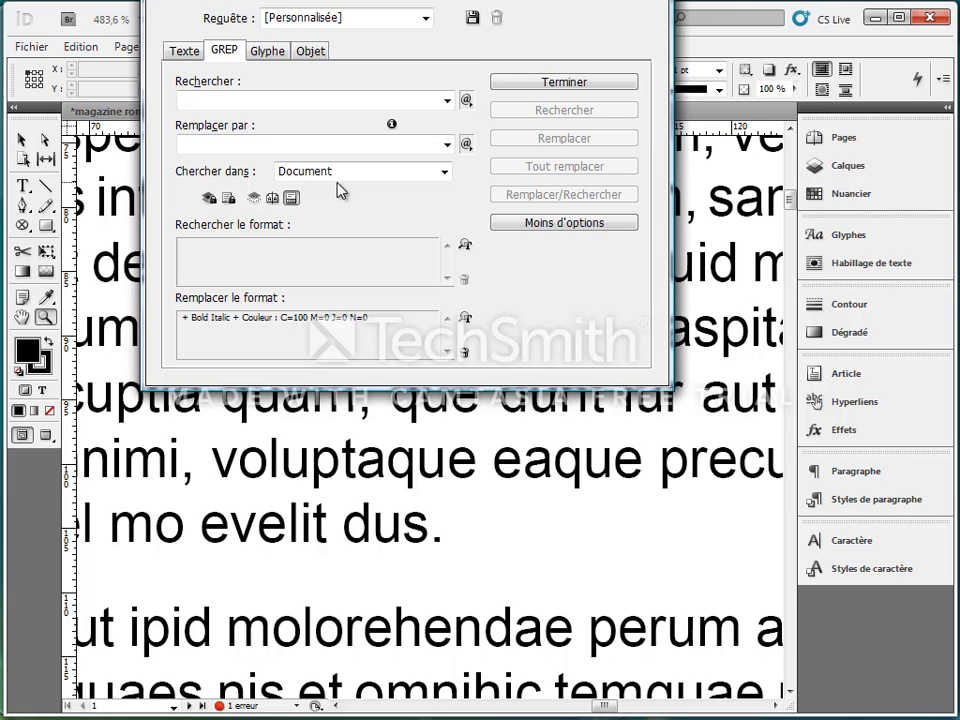
Step: Start the GREP search expression with an opening parenthesis and four any-digit wildcards for the year: (\d\d\d\d
text(()
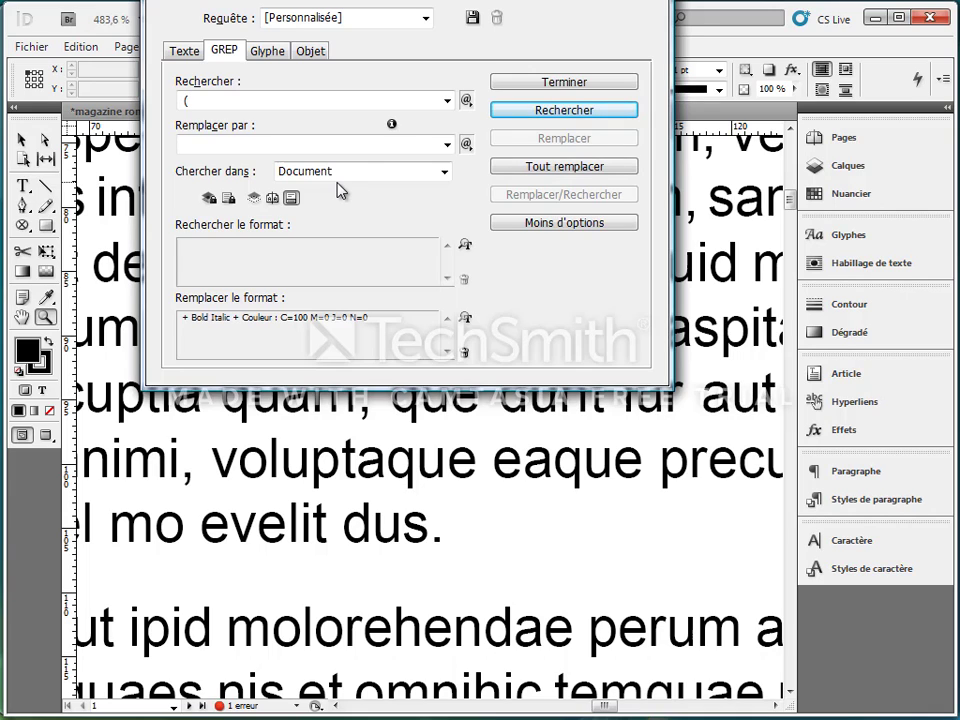
click(470, 100)
mouse_move(568, 356)
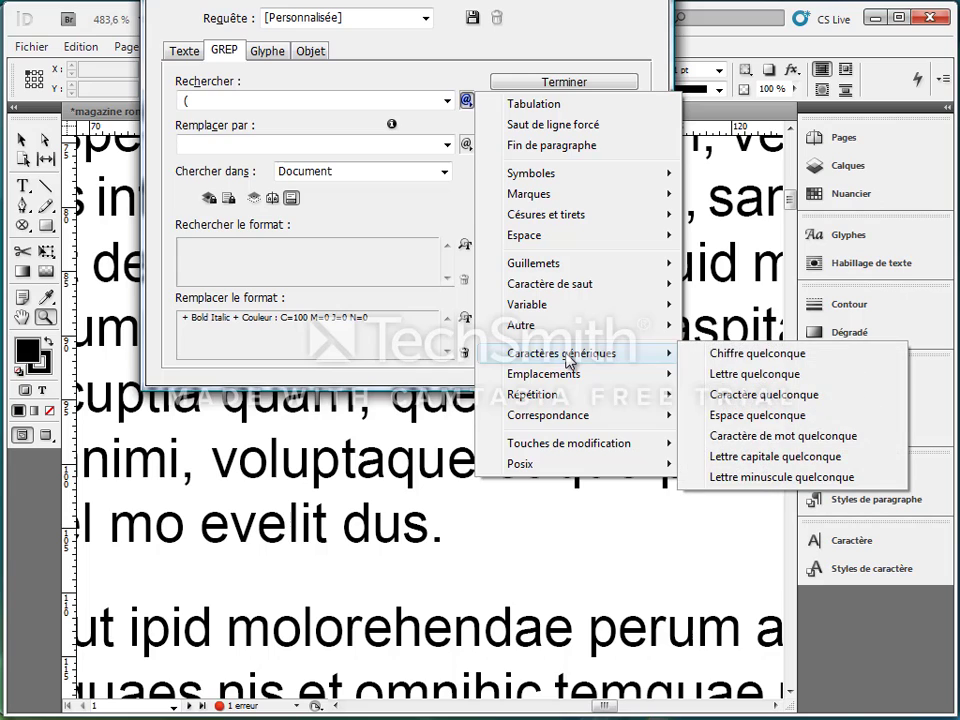
click(770, 354)
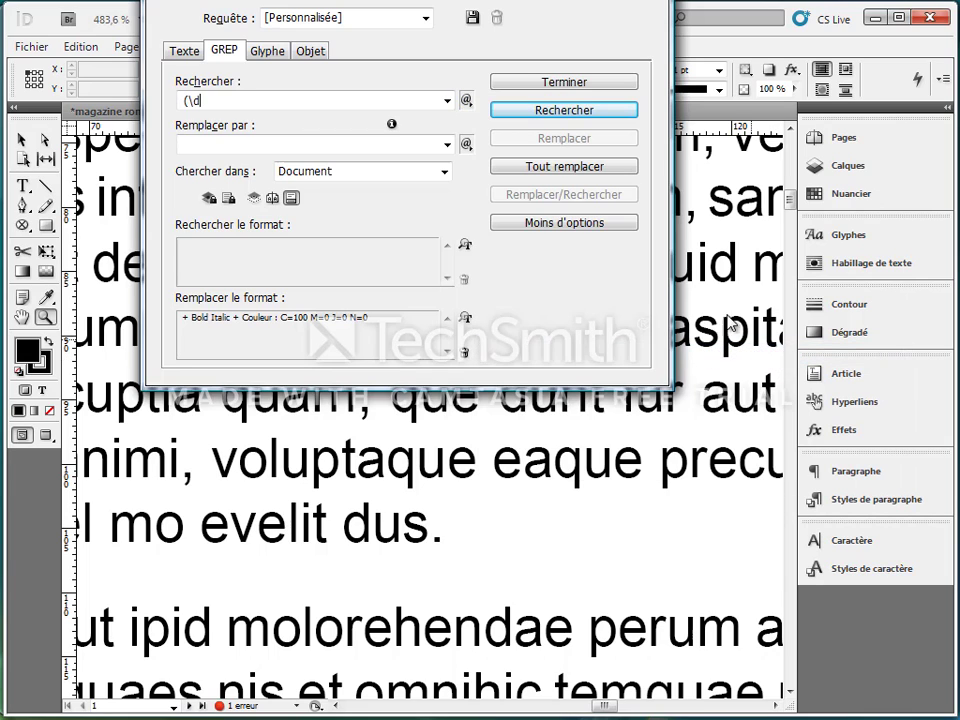
click(466, 100)
mouse_move(584, 358)
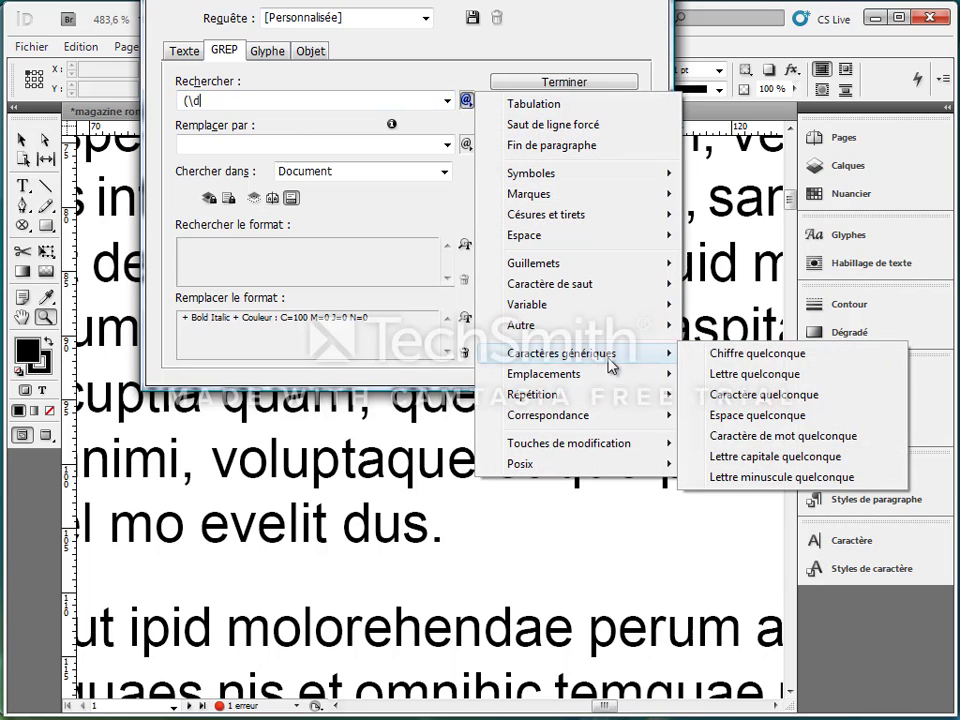
click(756, 356)
click(466, 100)
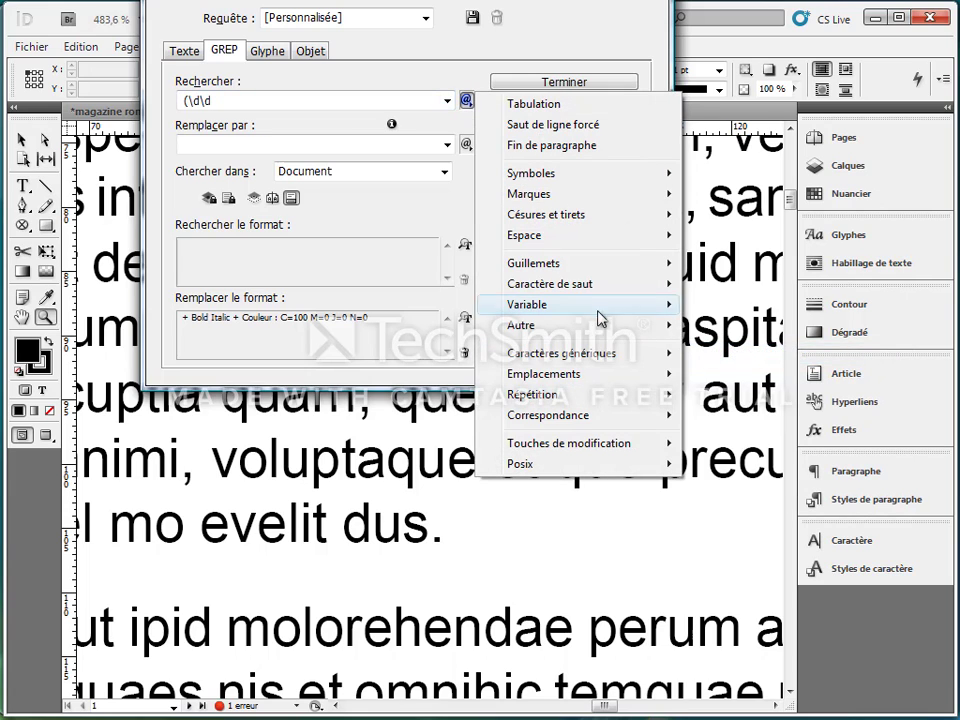
mouse_move(612, 356)
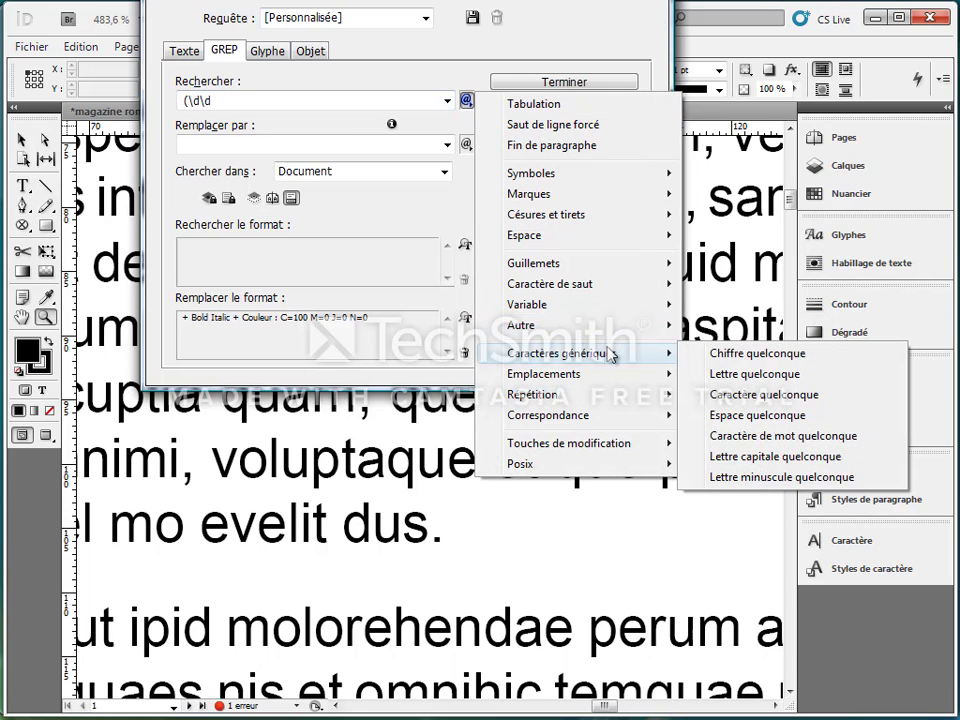
click(720, 354)
click(466, 101)
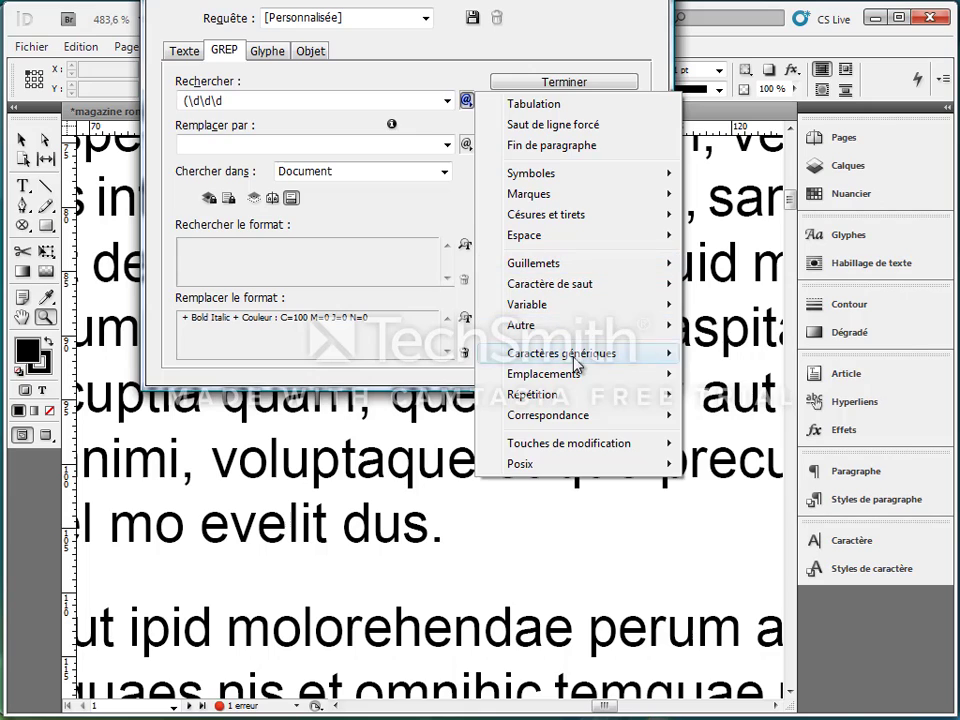
mouse_move(538, 314)
mouse_move(512, 353)
click(717, 355)
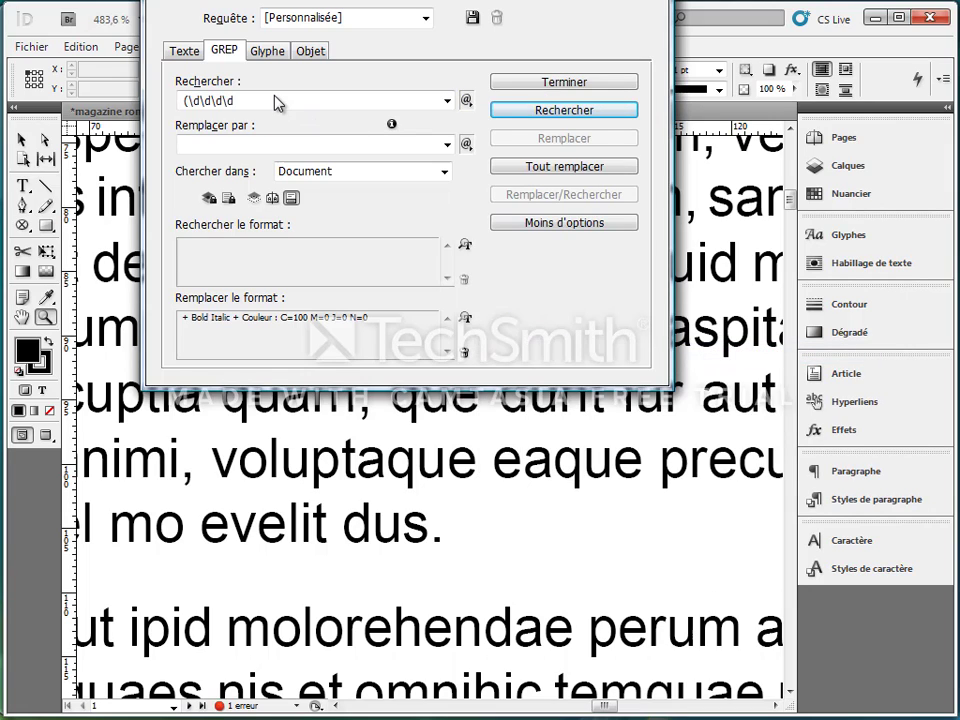
Step: Close the year group and add a hyphen and a two-digit month group, making the search expression (\d\d\d\d)-(\d\d)
text()-()
click(466, 100)
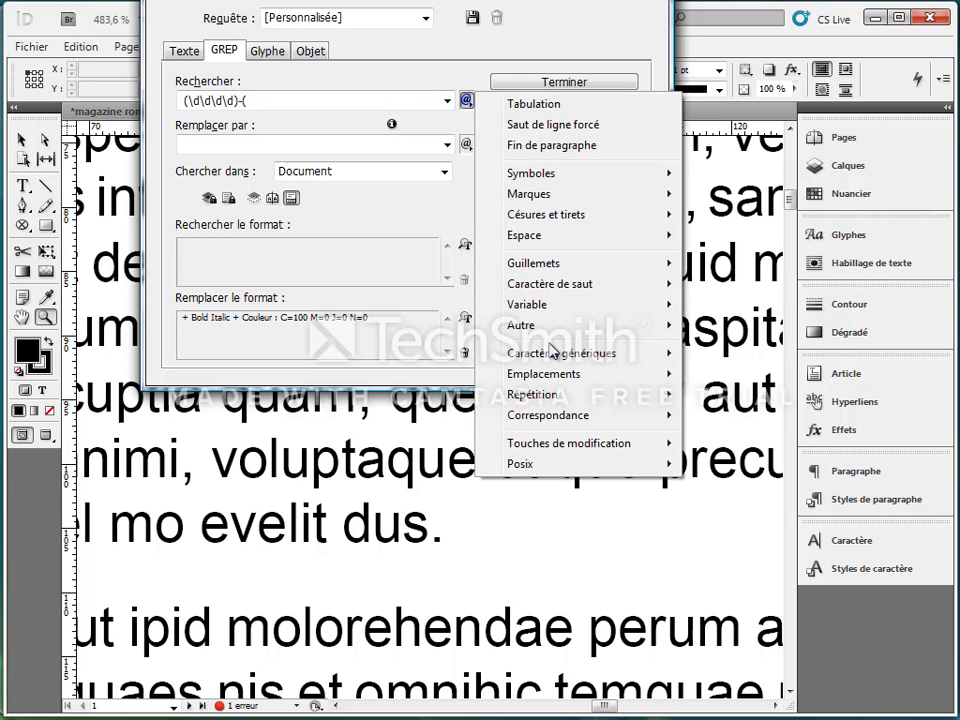
mouse_move(552, 352)
click(760, 355)
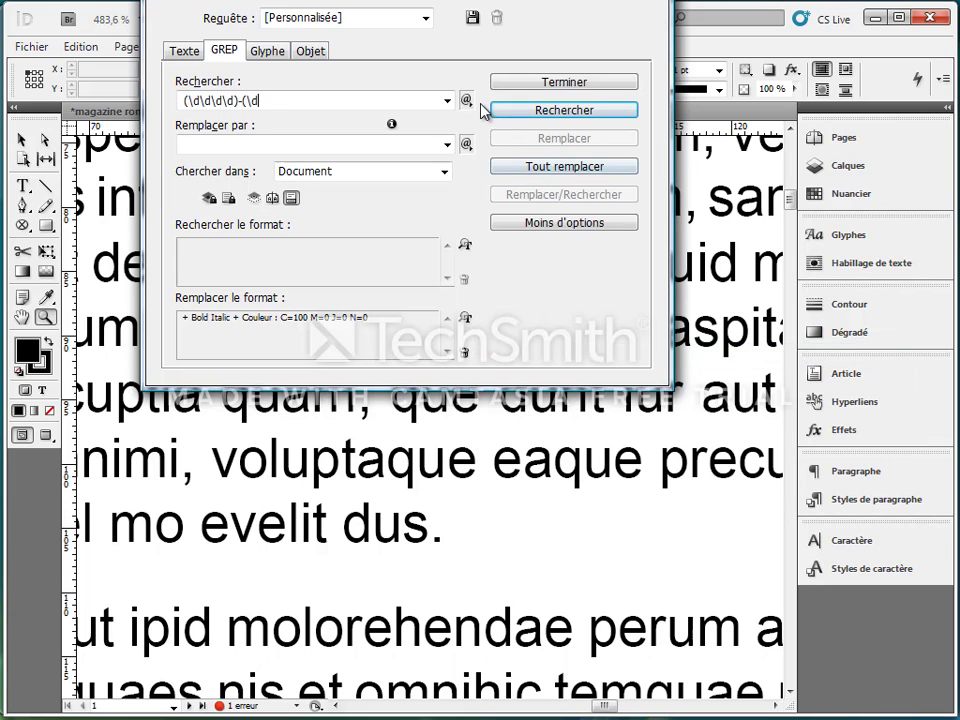
click(467, 101)
mouse_move(595, 362)
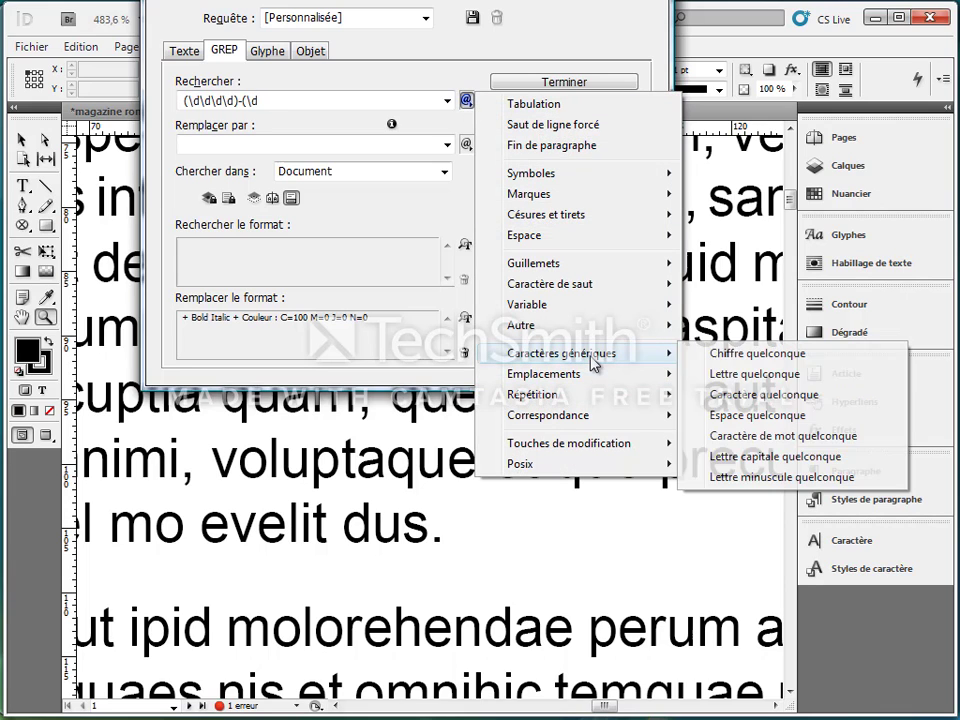
click(760, 354)
text())
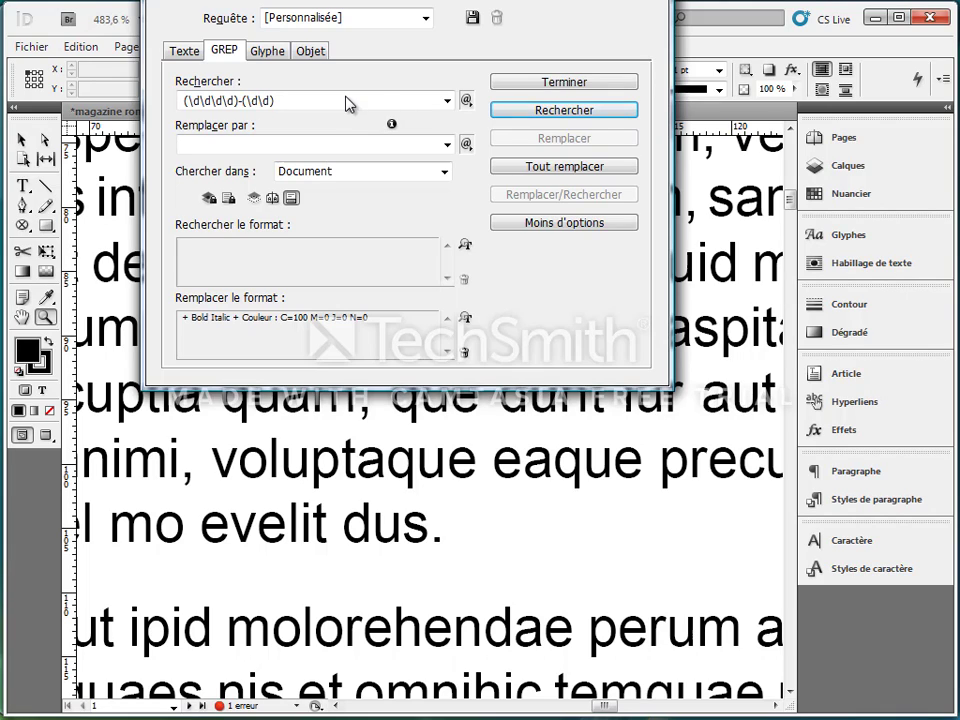
Step: Append a hyphen and a two-digit day group, completing the search expression as (\d\d\d\d)-(\d\d)-(\d\d)
text(-()
click(466, 100)
mouse_move(546, 362)
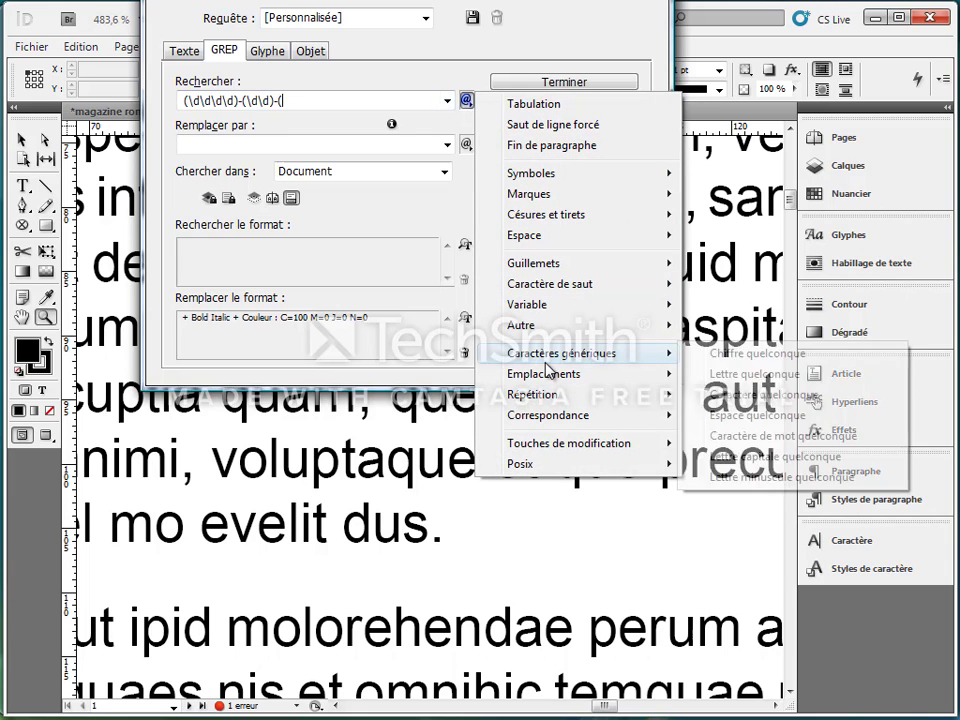
click(748, 351)
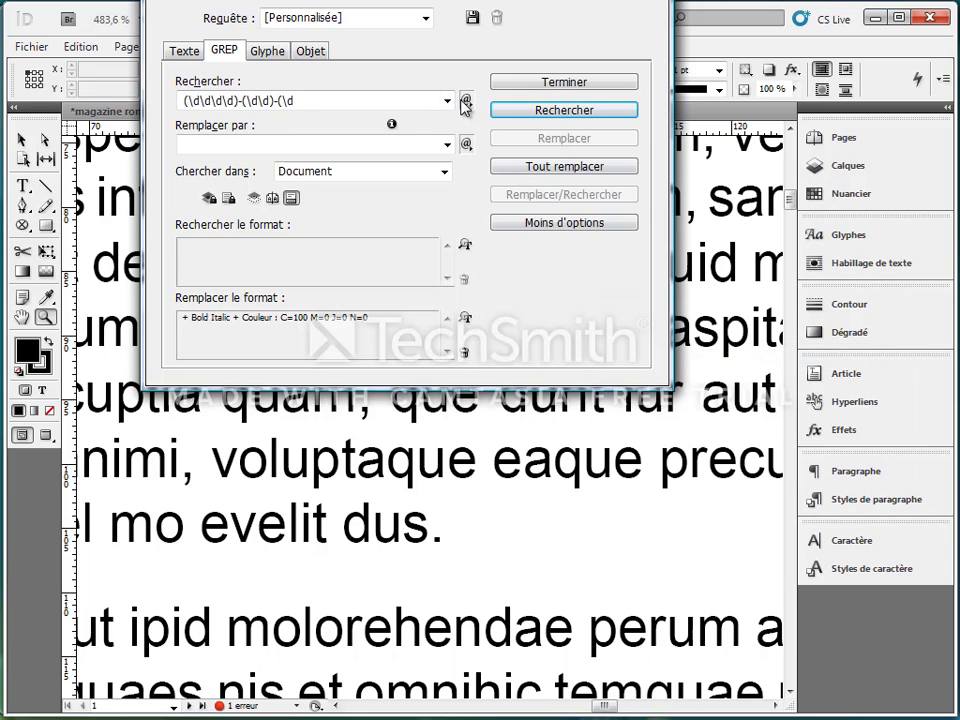
click(466, 102)
mouse_move(650, 353)
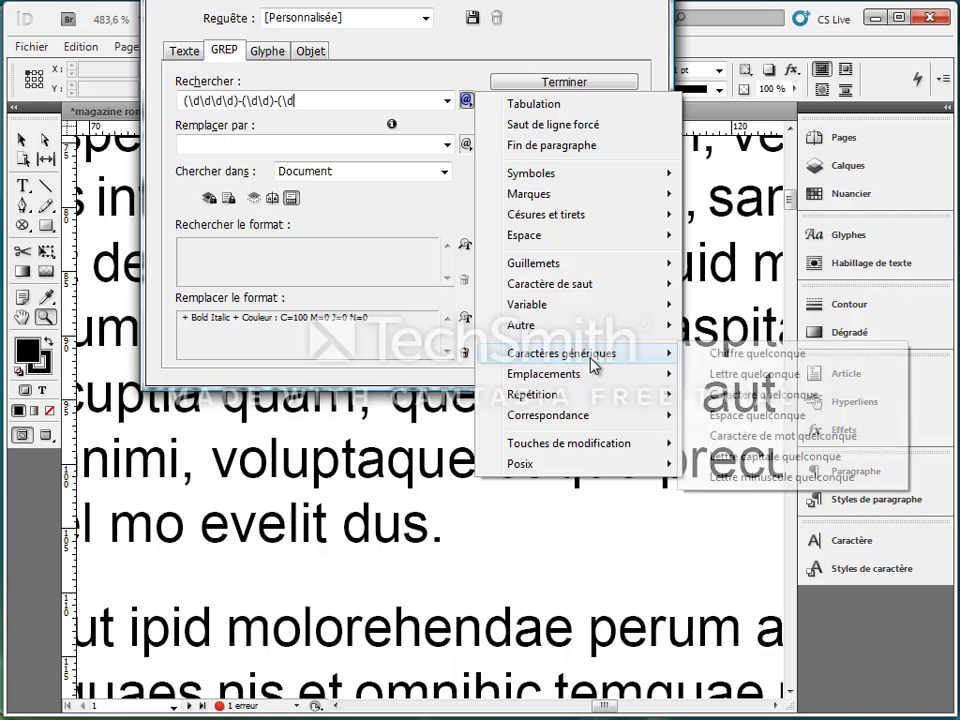
click(727, 357)
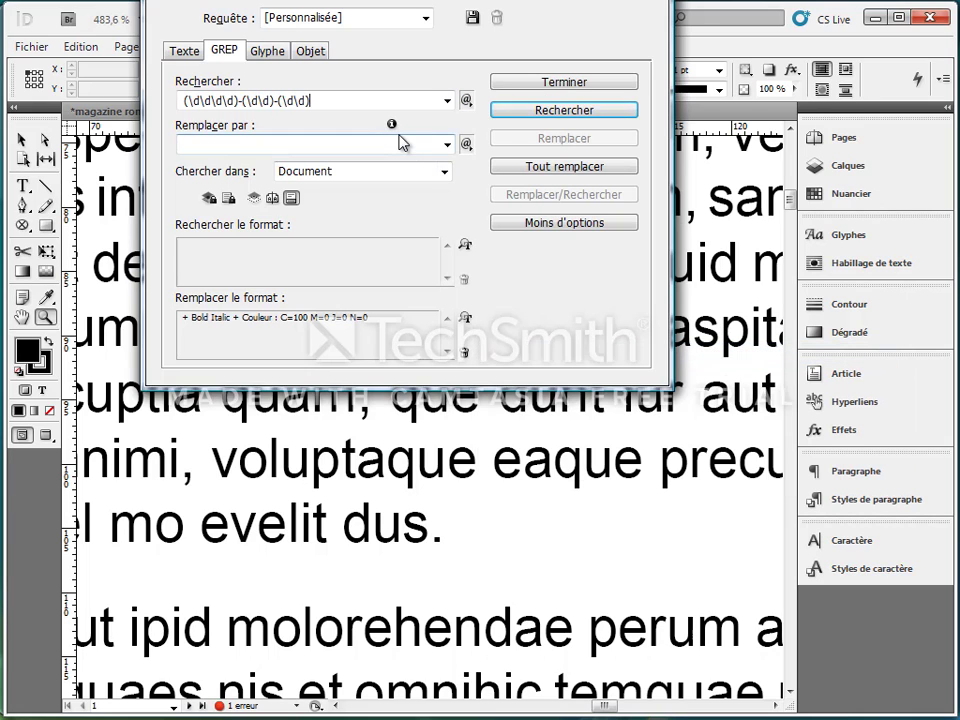
text())
click(466, 101)
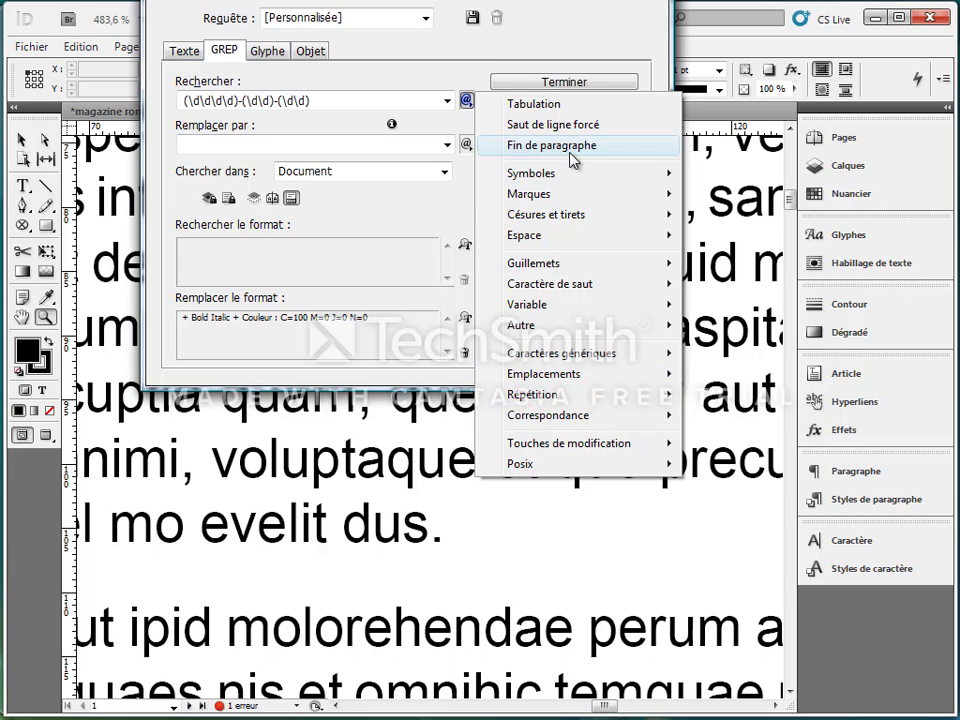
mouse_move(537, 268)
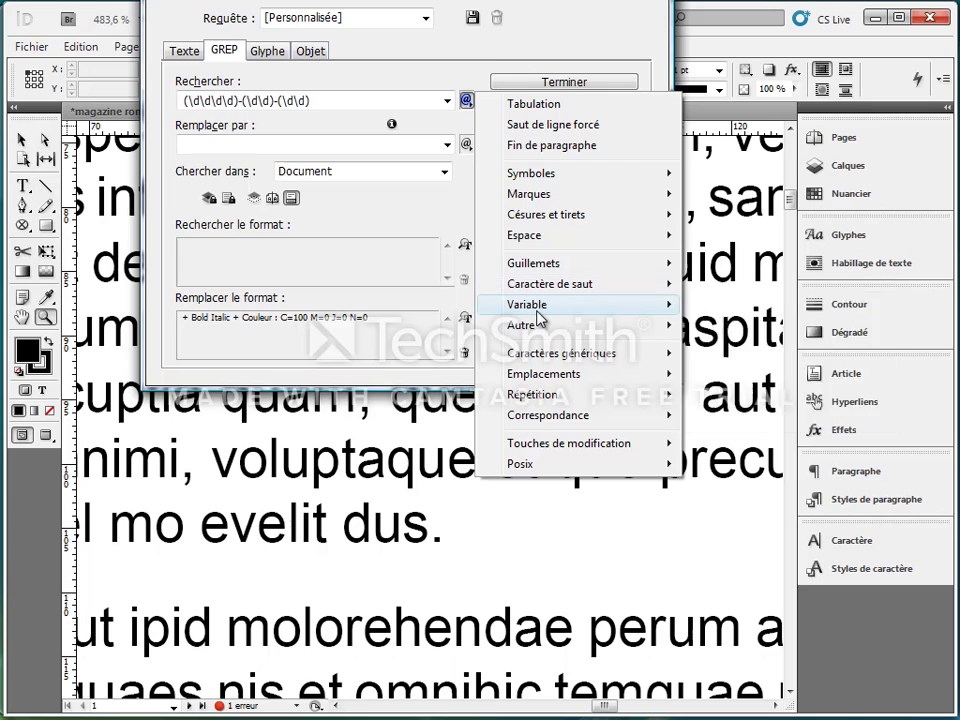
mouse_move(568, 358)
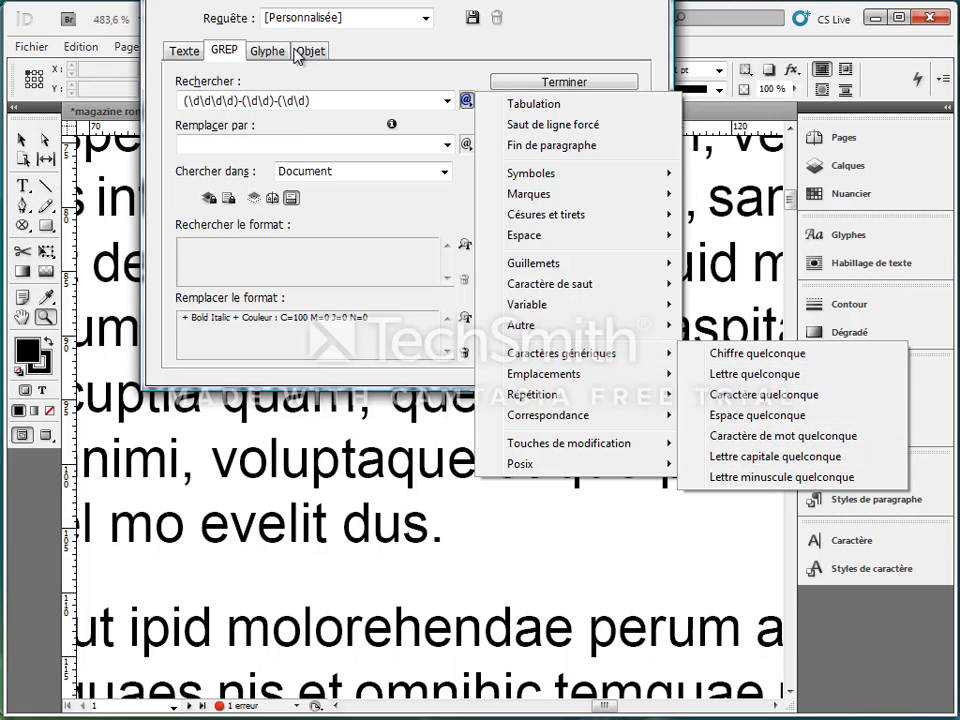
Step: Set the replacement expression to $3/$2/$1 so the dates are rewritten as day/month/year
click(243, 147)
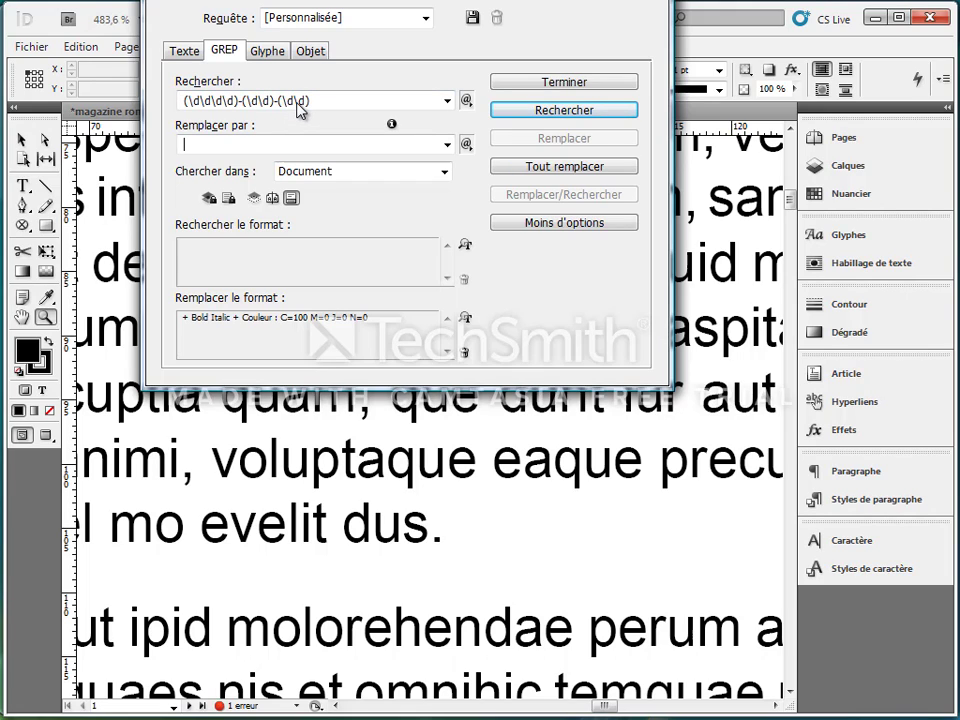
text($3/$2/$1)
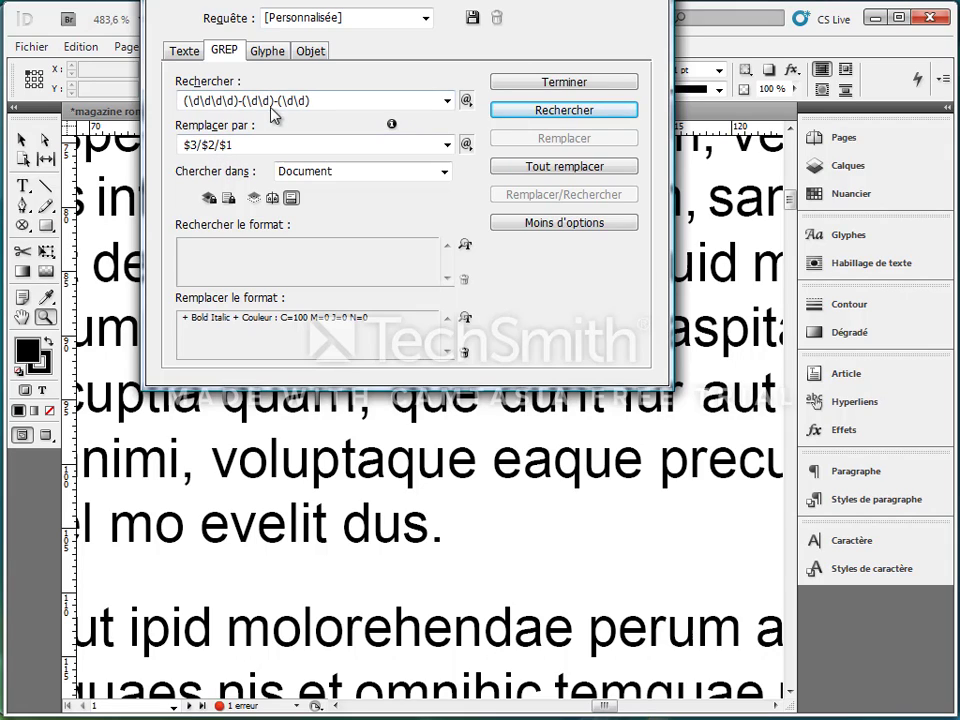
Step: Clear the existing replacement format and define a new one with Bold Italic font style and character colour C=100 M=0 J=0 N=0
click(463, 351)
click(464, 318)
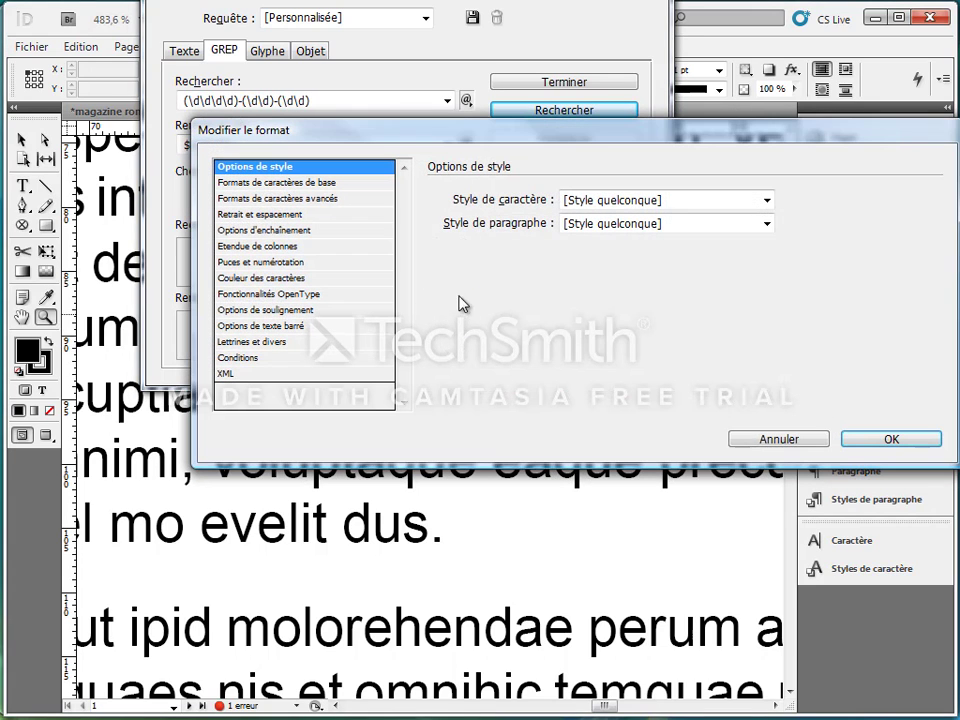
click(303, 184)
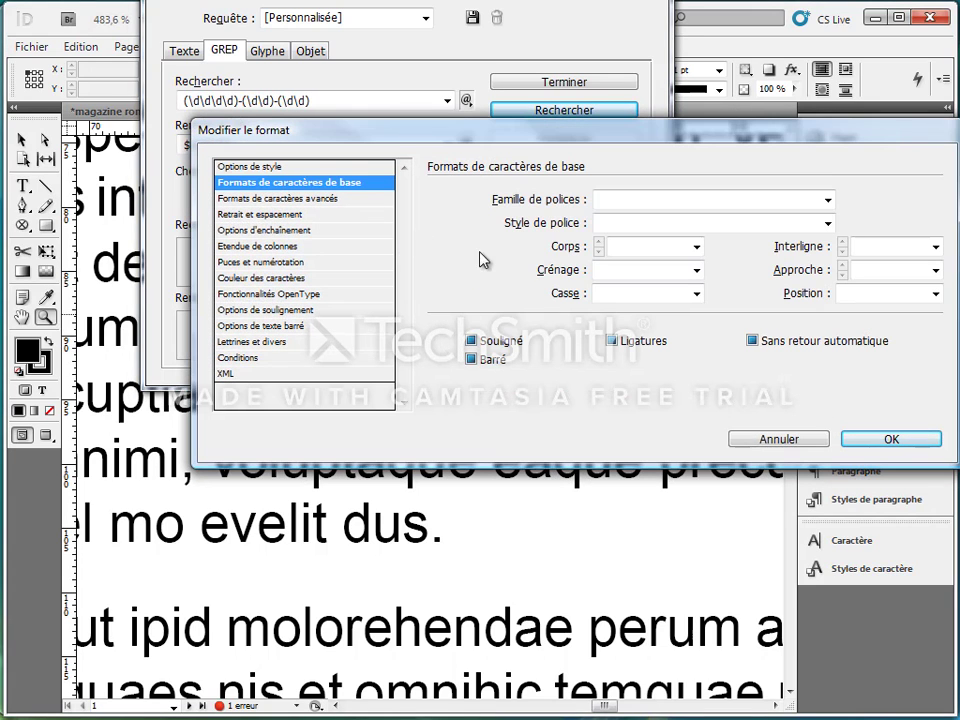
click(824, 225)
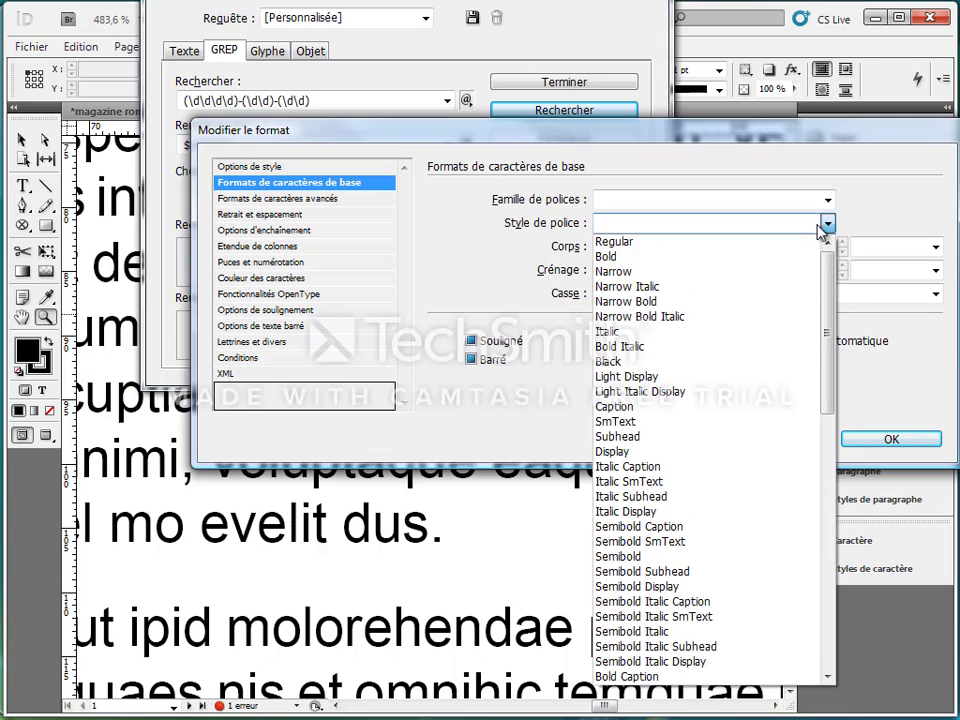
click(677, 347)
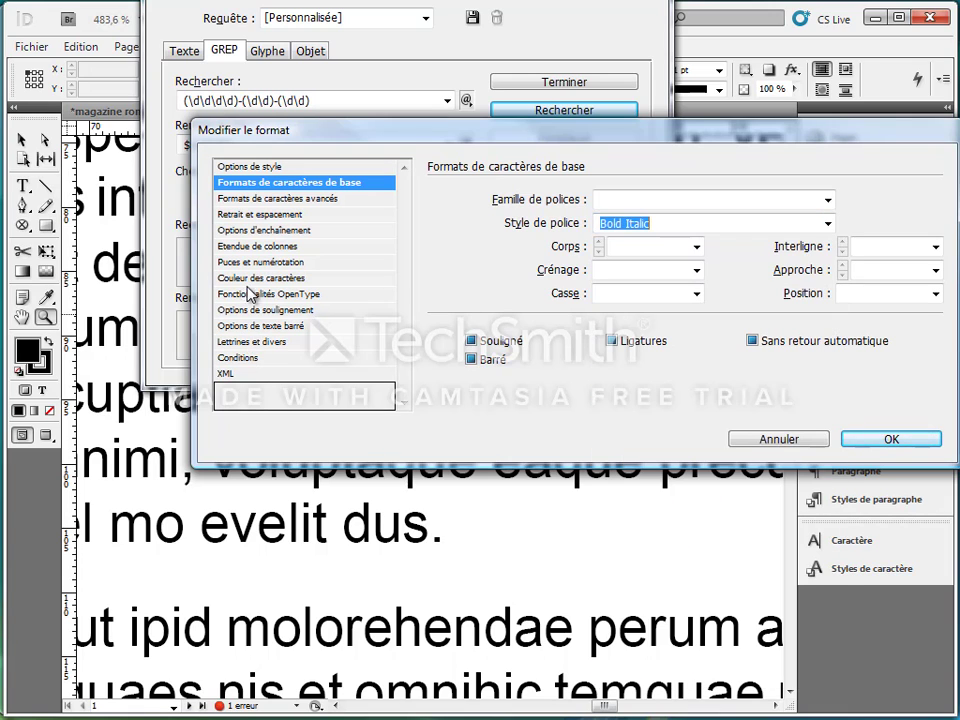
click(258, 278)
click(545, 271)
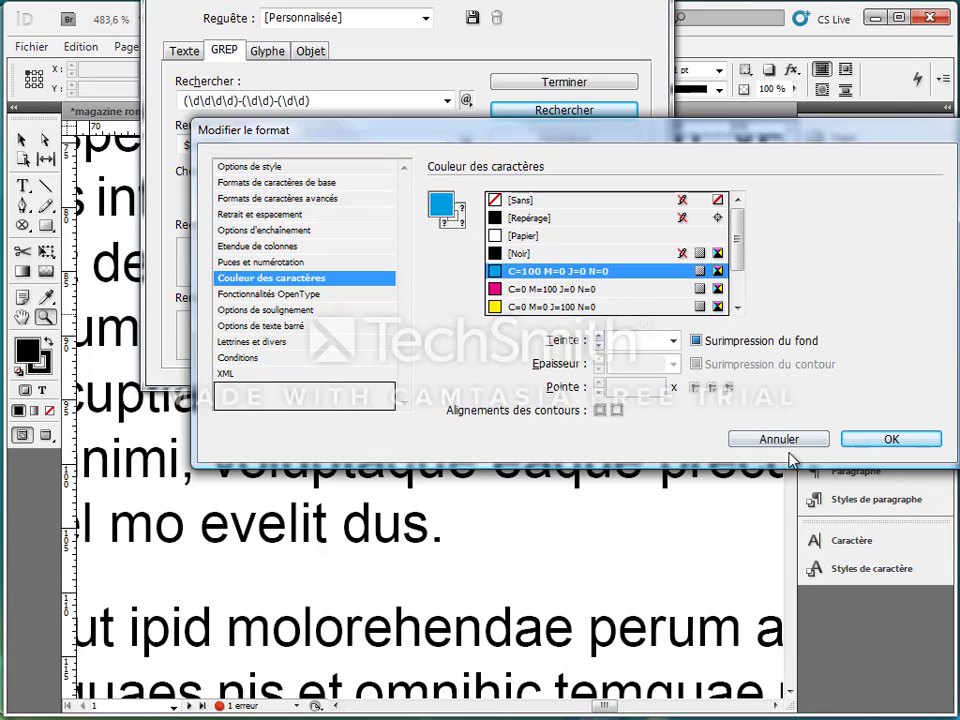
click(893, 443)
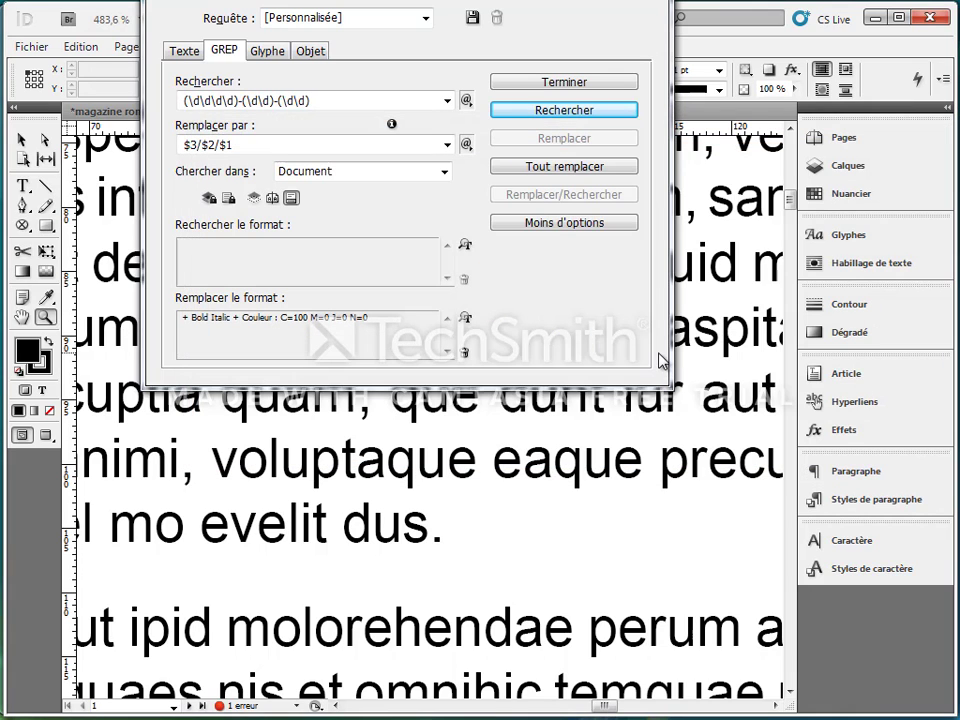
Step: Find the first matching date, replace all matches in the document, and close Find/Change
click(557, 112)
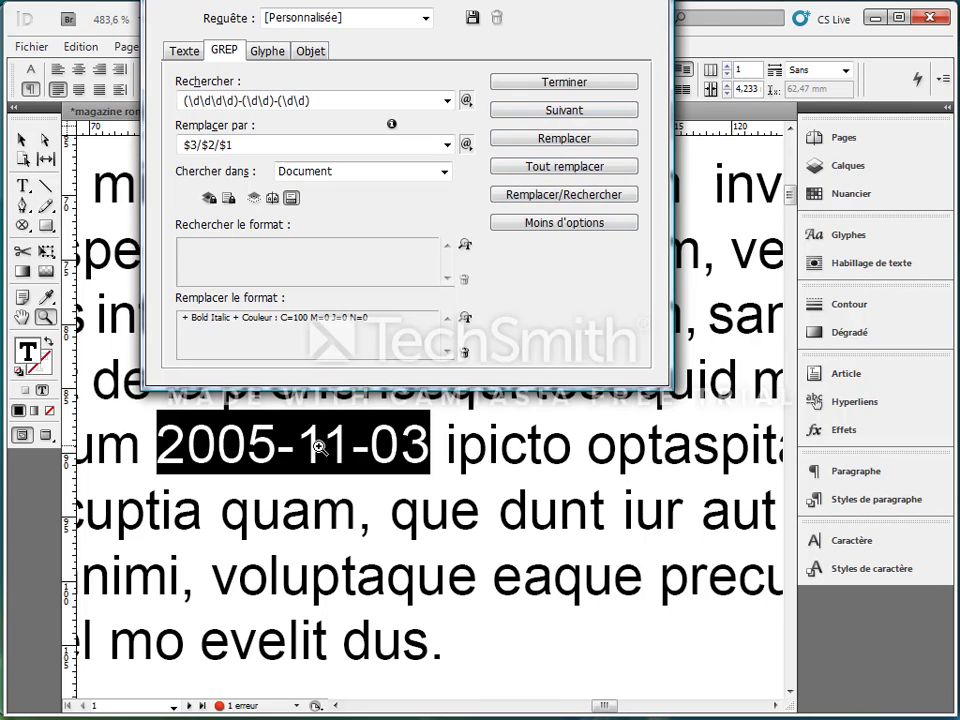
click(588, 166)
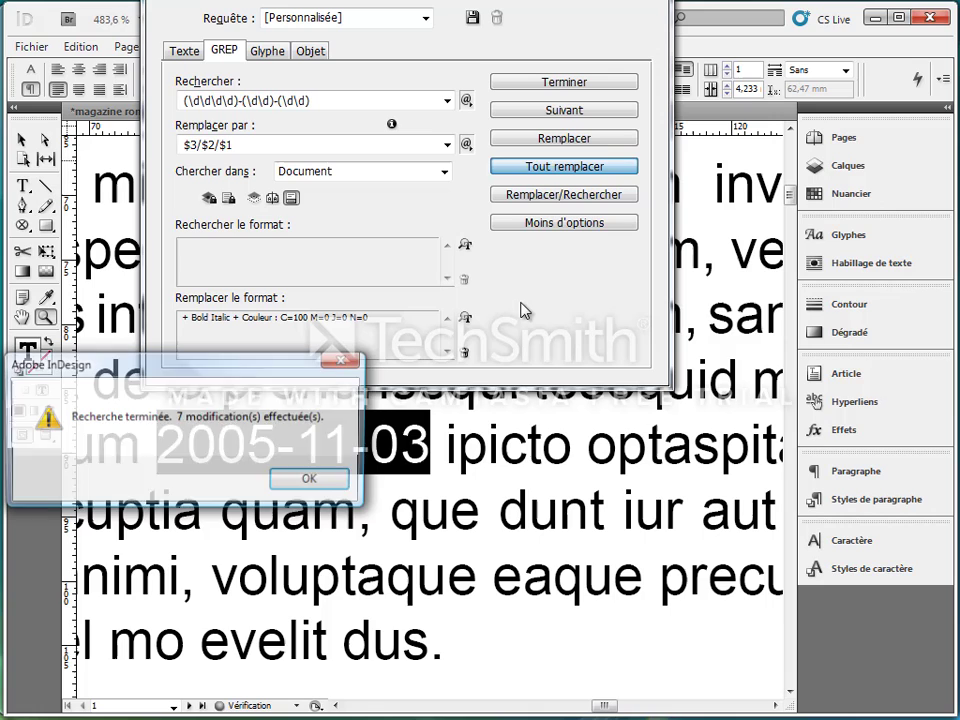
click(320, 481)
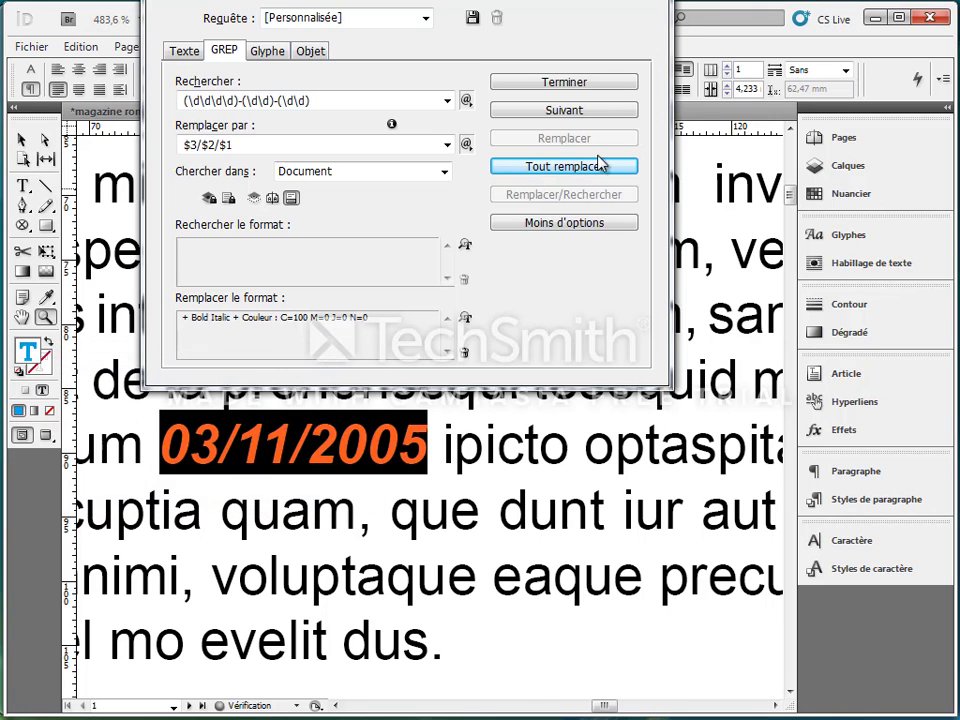
click(594, 84)
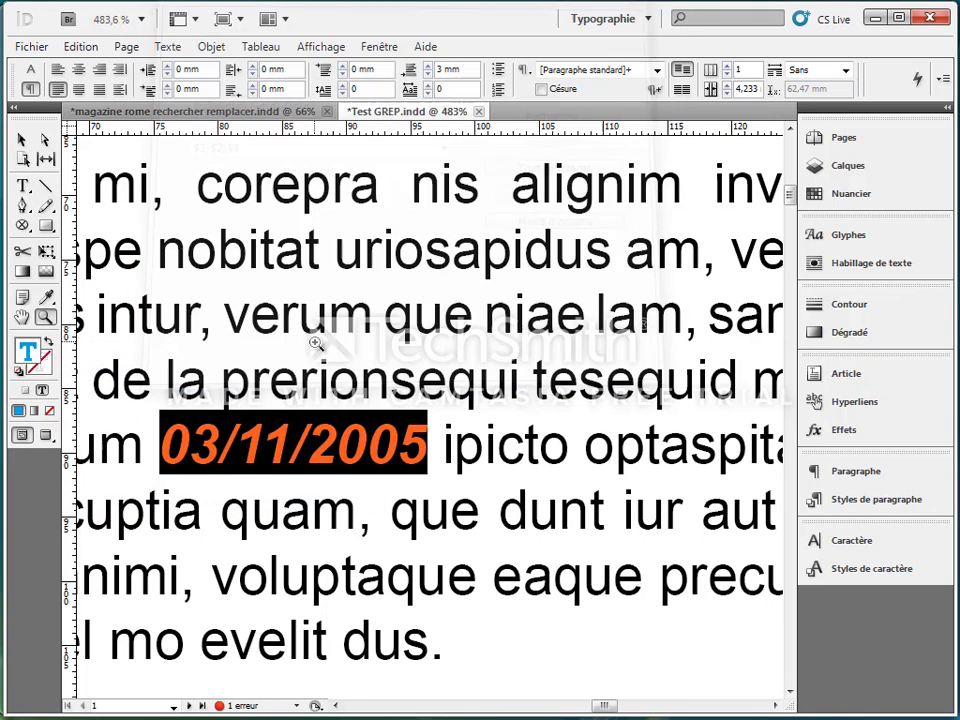
Step: Check the converted dates on the Test GREP page, including the one in the paragraph beginning "Optate sunt"
double_click(21, 317)
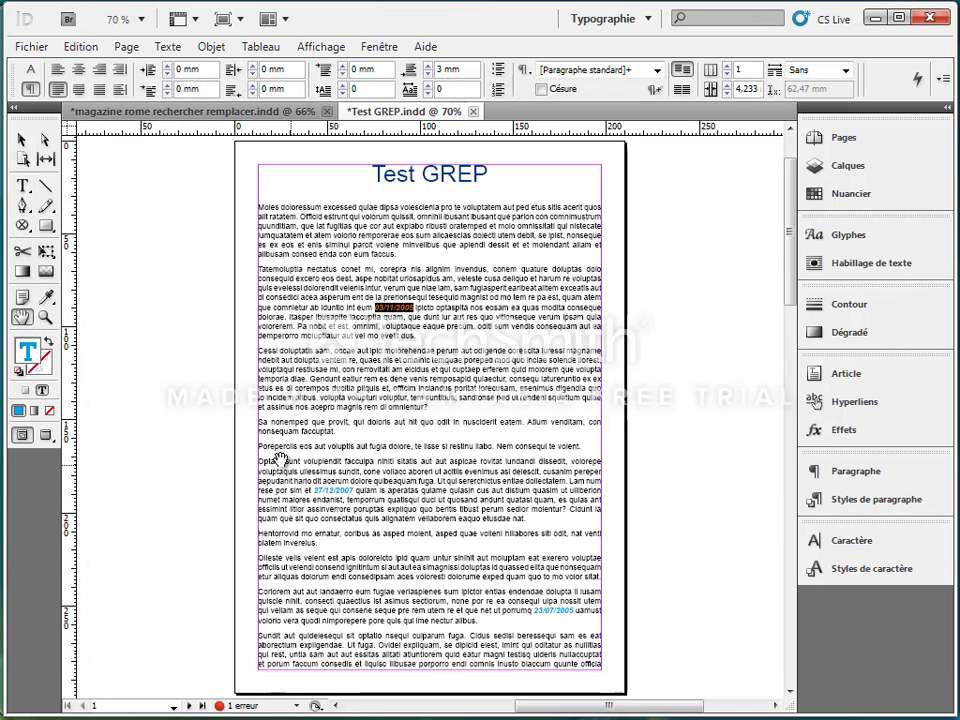
key(z)
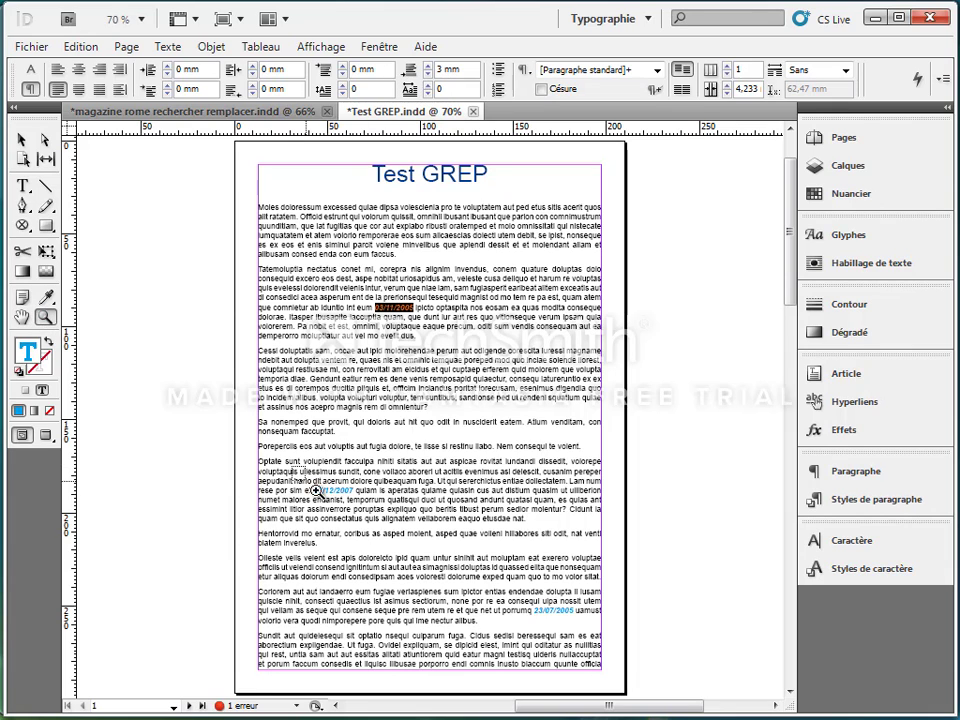
drag(317, 484, 386, 521)
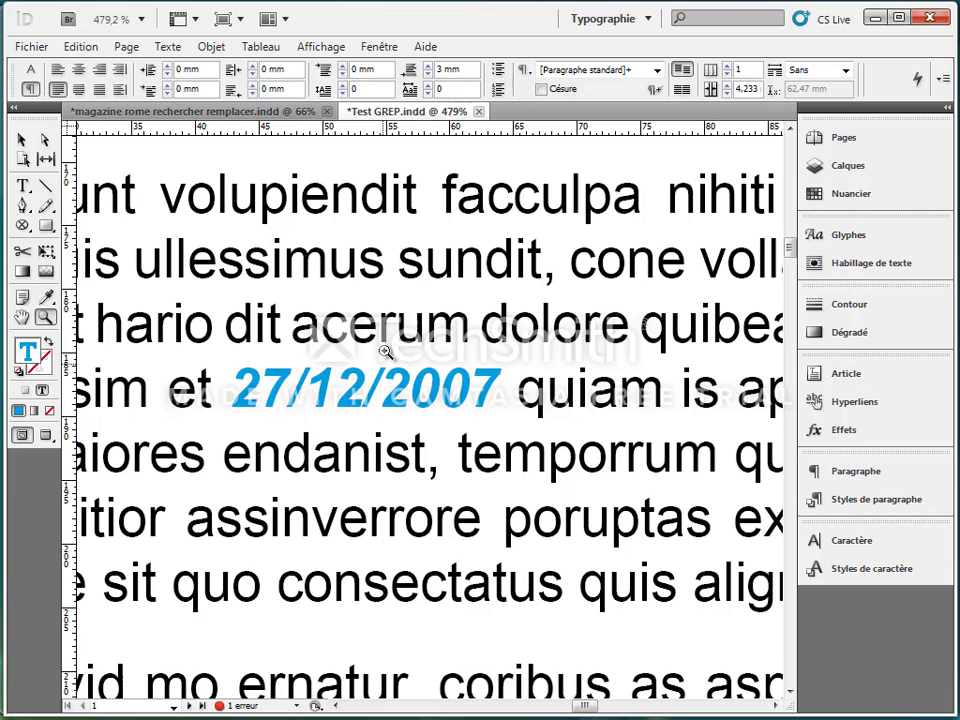
Step: Switch to the magazine rome rechercher remplacer.indd document and open Find/Change at the selected "133 av. J.-C." passage
click(146, 114)
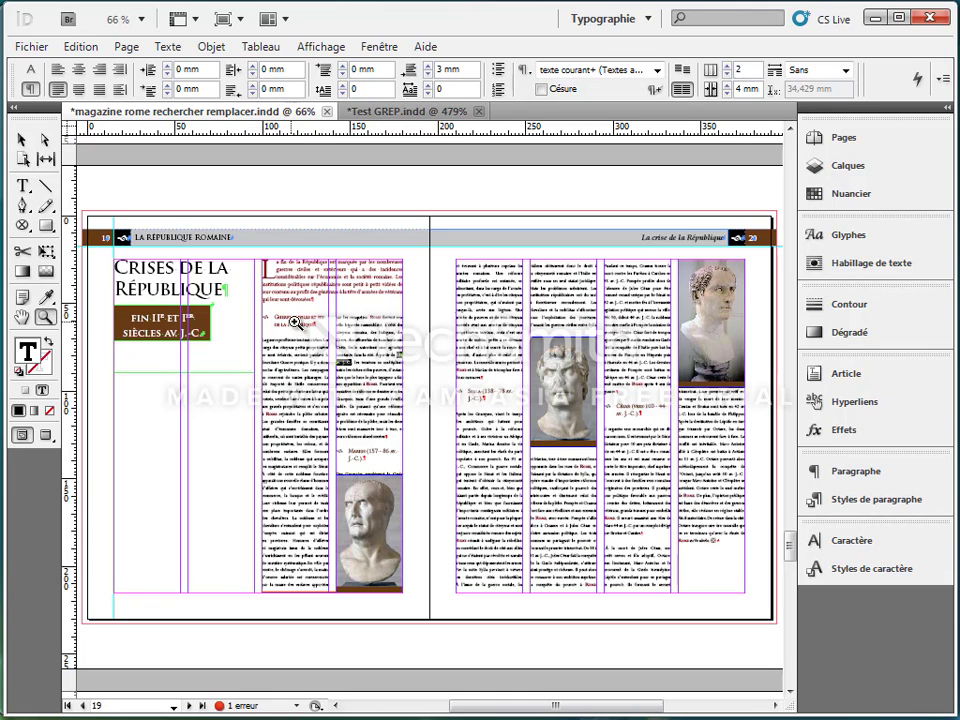
drag(305, 310, 447, 422)
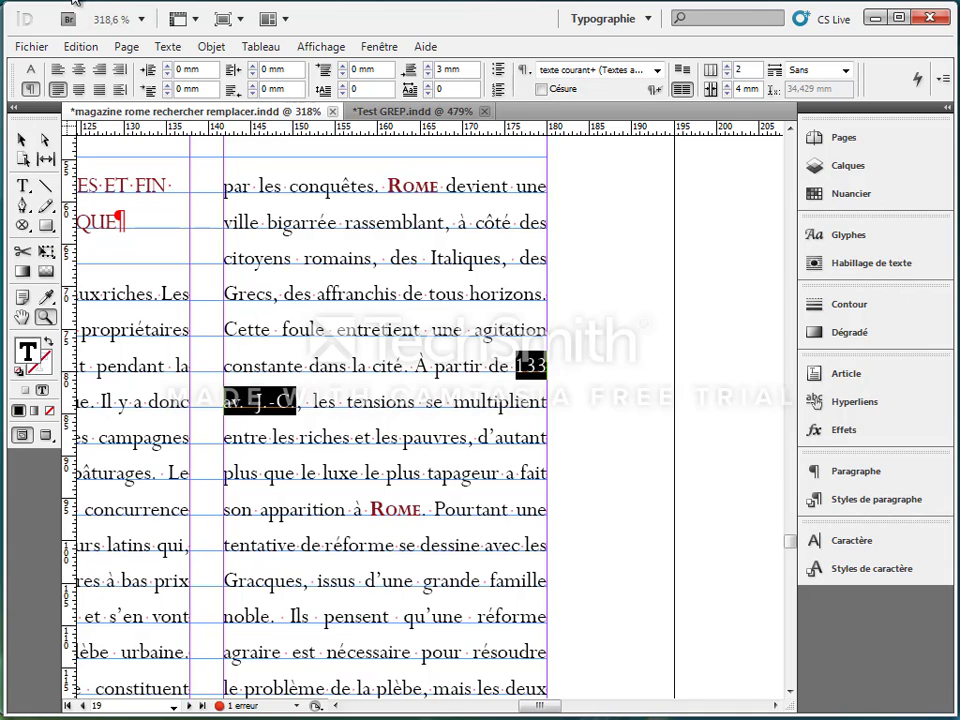
click(80, 46)
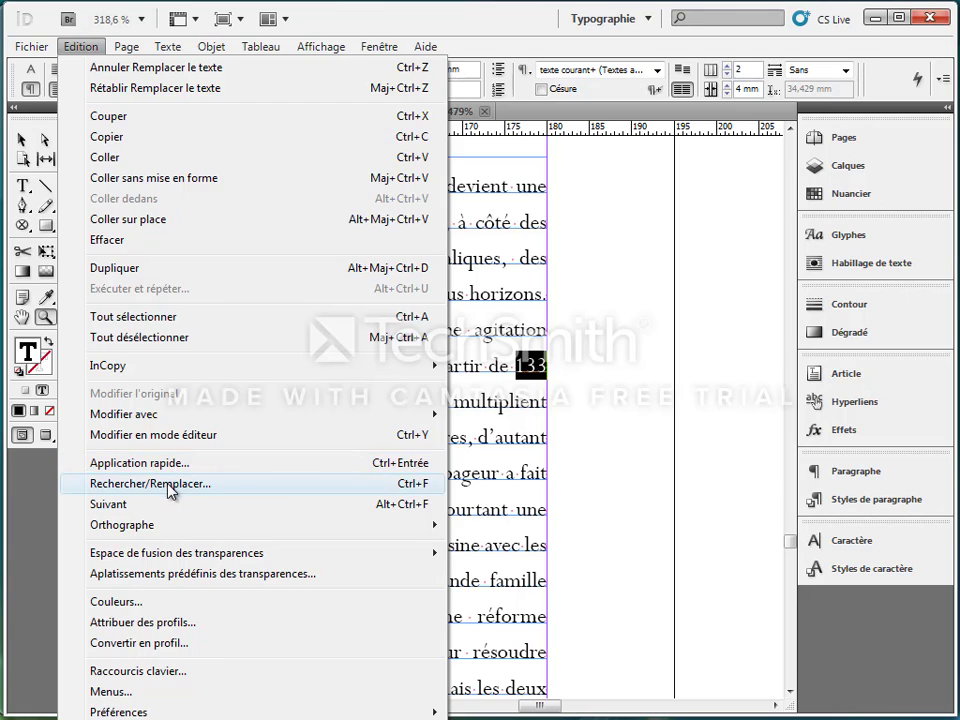
click(300, 484)
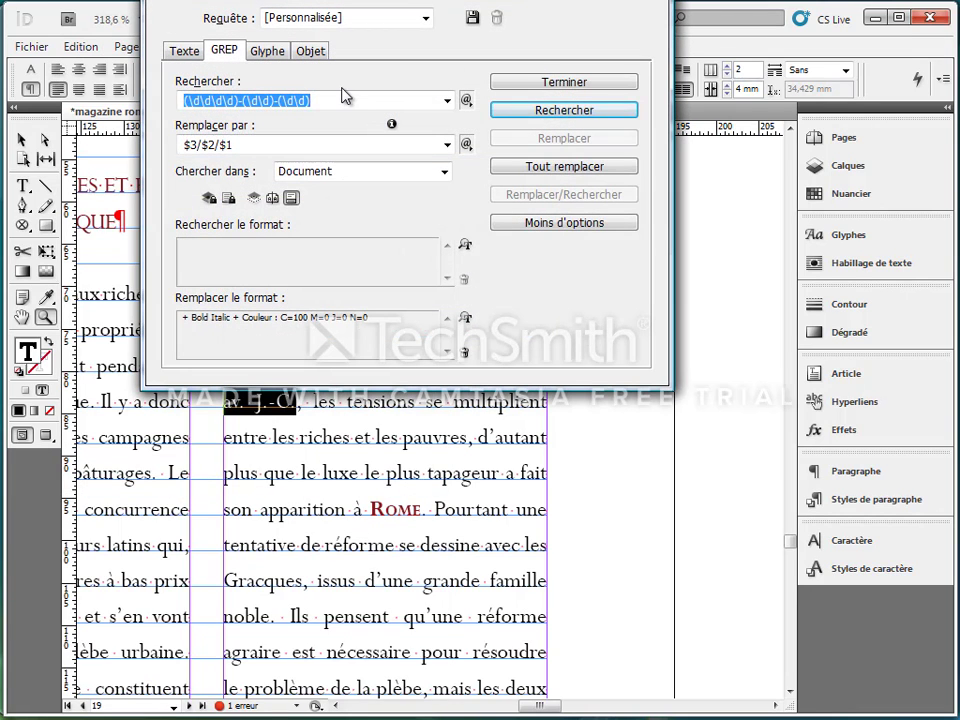
Step: Clear the previous GREP search and replacement expressions along with the replacement format
key(Delete)
drag(232, 145, 168, 147)
key(Delete)
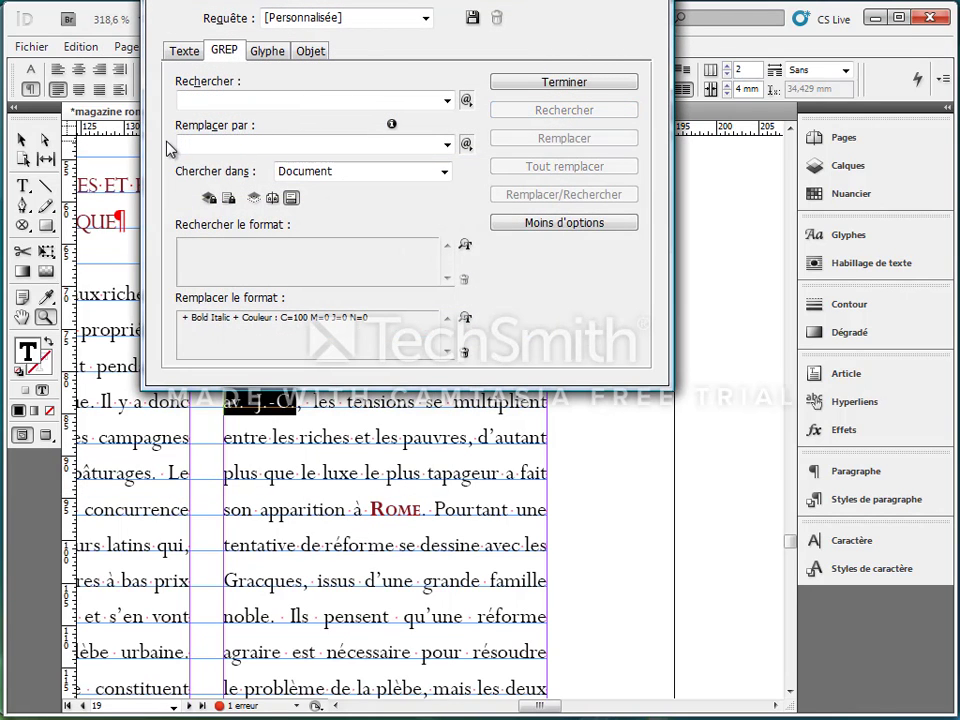
drag(410, 0, 420, 84)
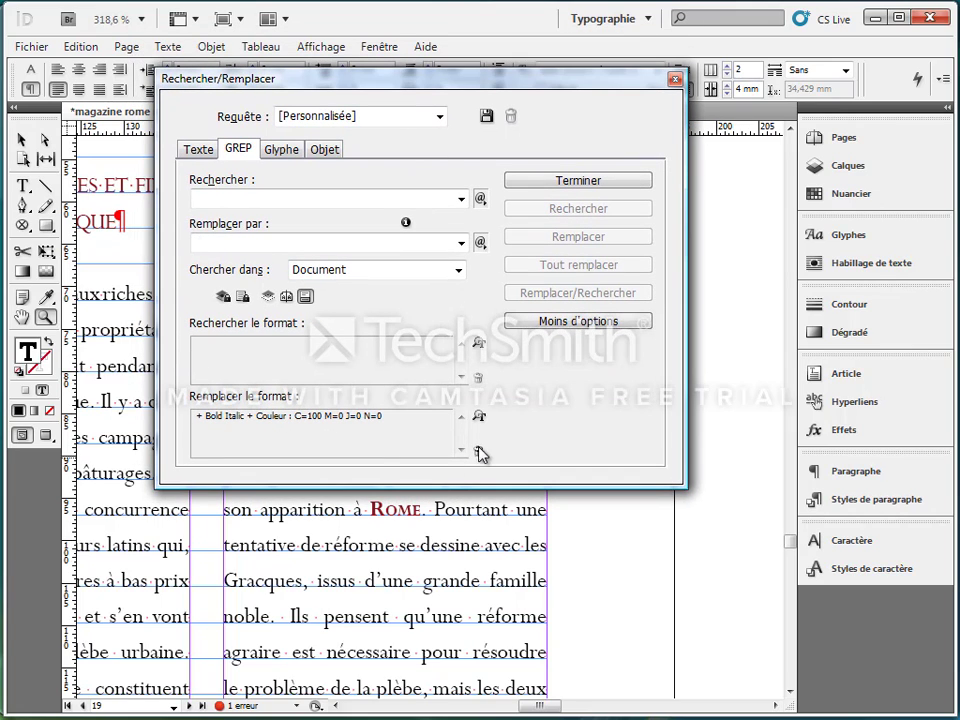
click(478, 451)
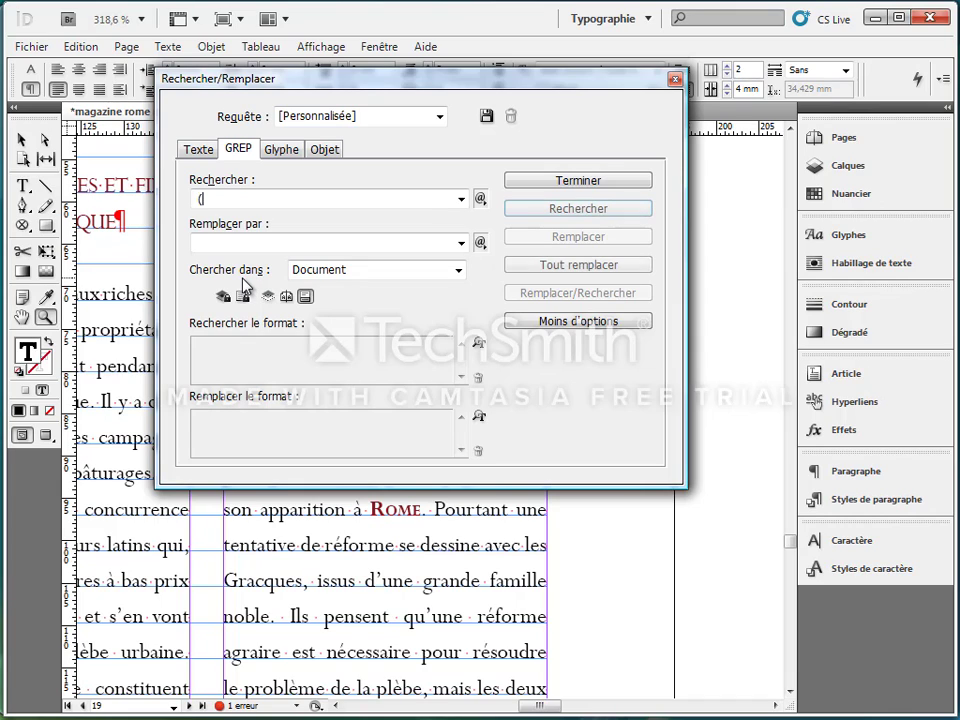
Step: Build the search expression (\d\d\d) av. J.-C. from a captured group of three any-digit wildcards followed by the literal era text
text(()
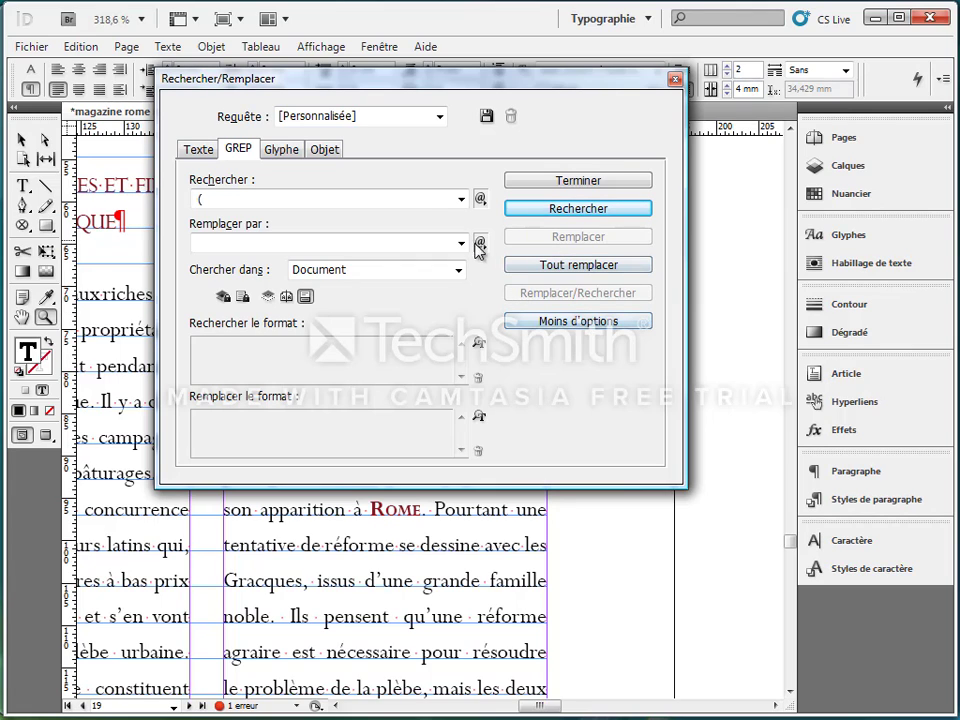
click(480, 200)
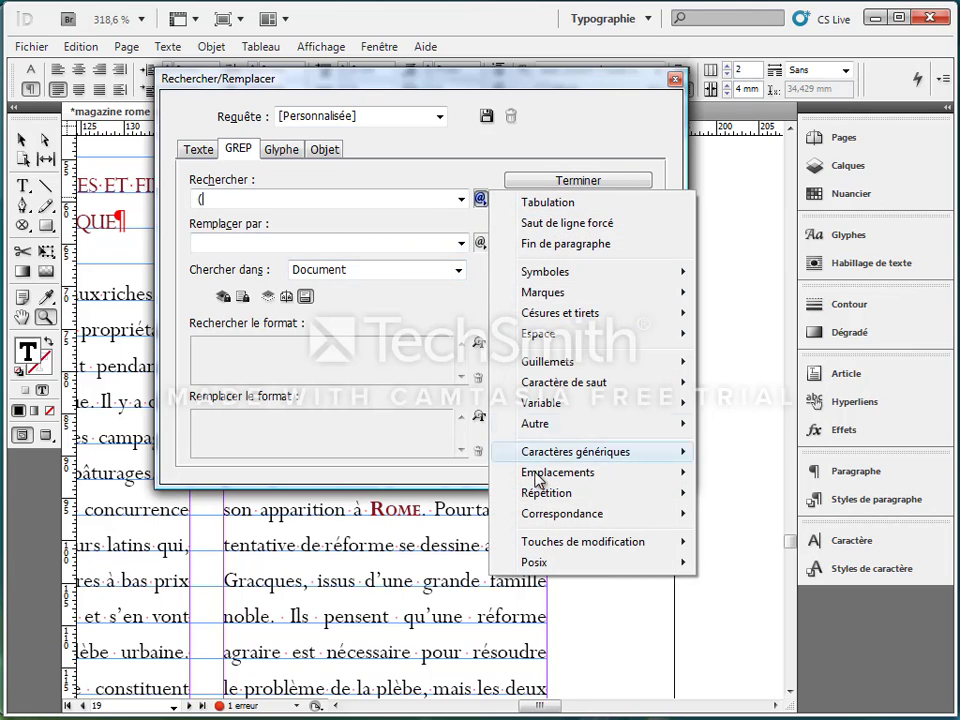
mouse_move(680, 462)
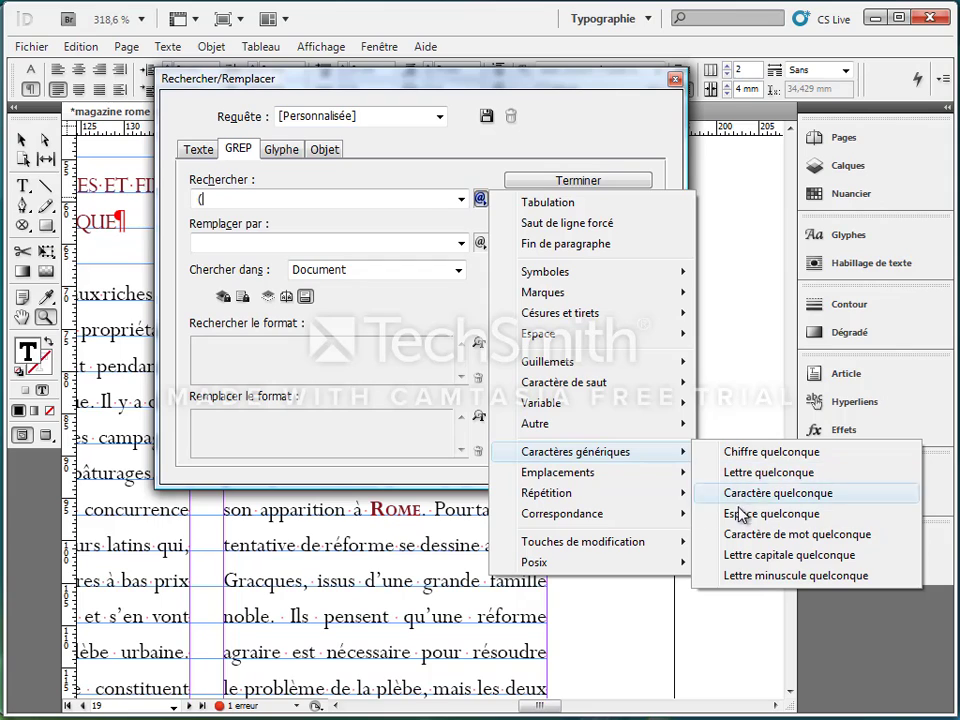
click(748, 453)
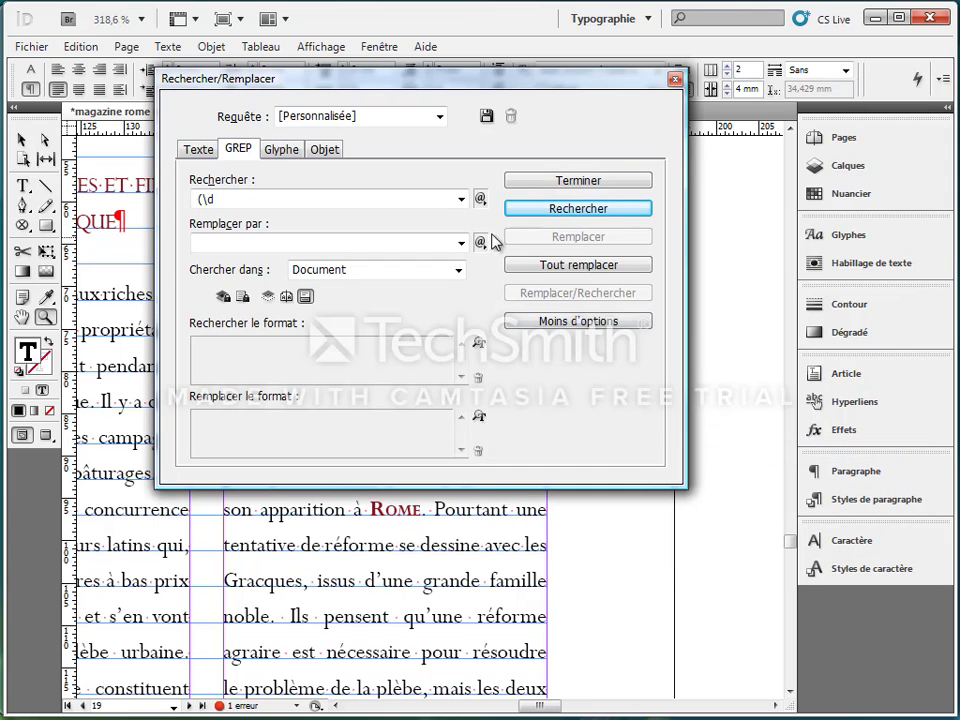
click(480, 199)
mouse_move(579, 458)
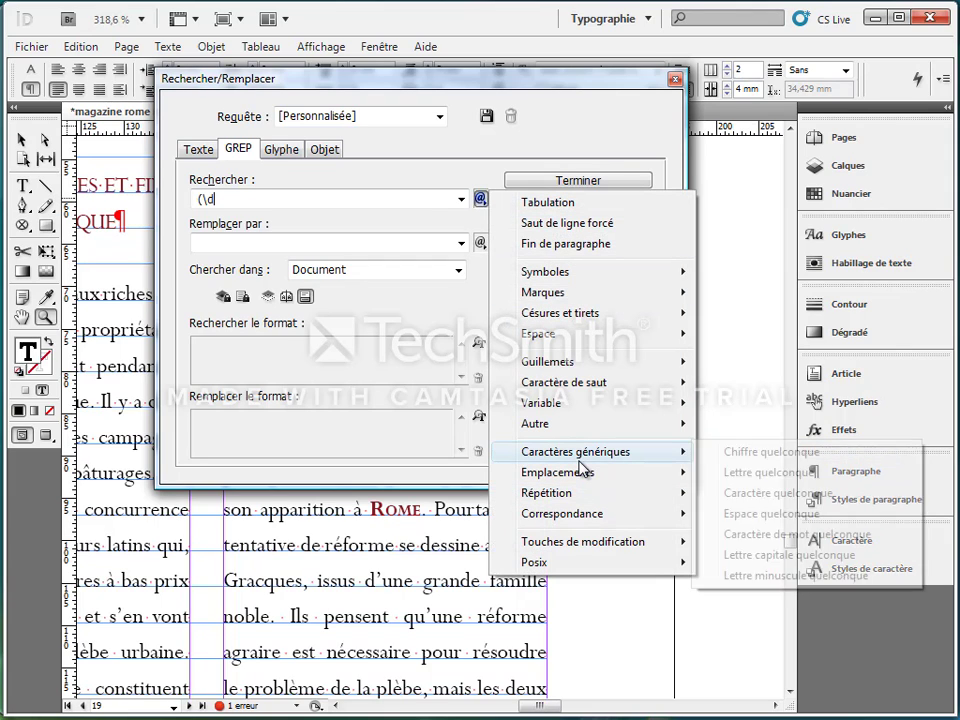
click(724, 452)
click(480, 199)
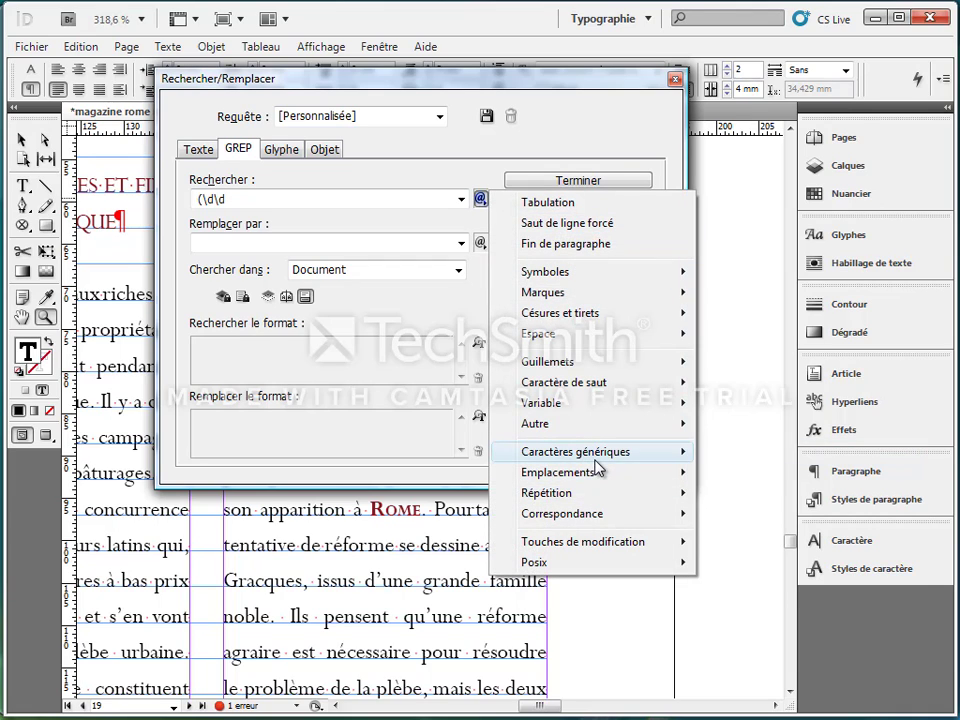
mouse_move(680, 455)
click(735, 448)
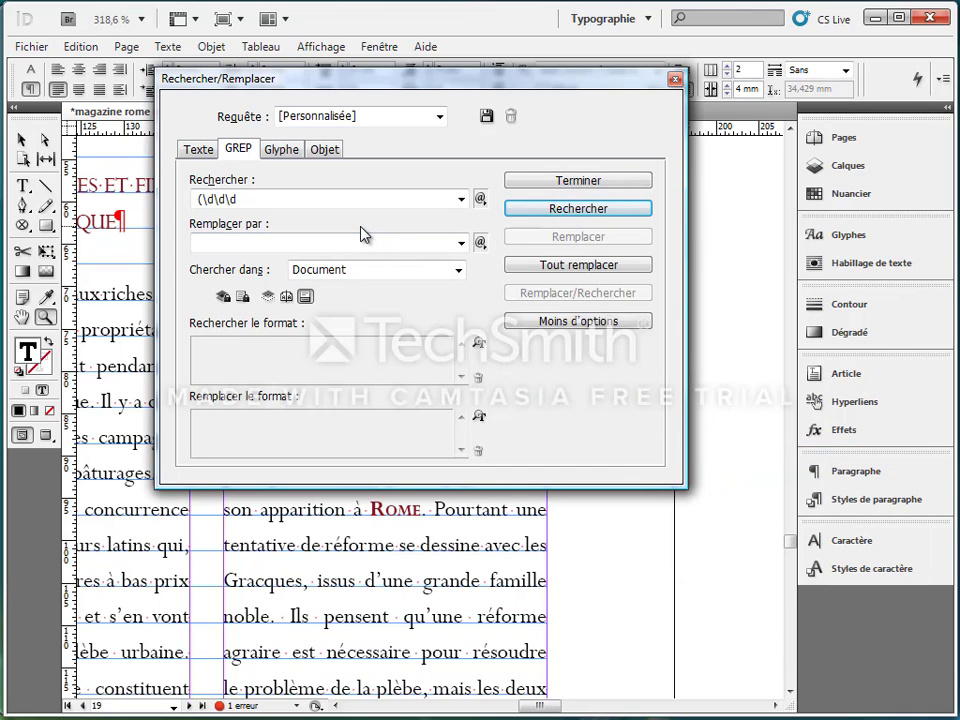
text())
drag(390, 88, 699, 235)
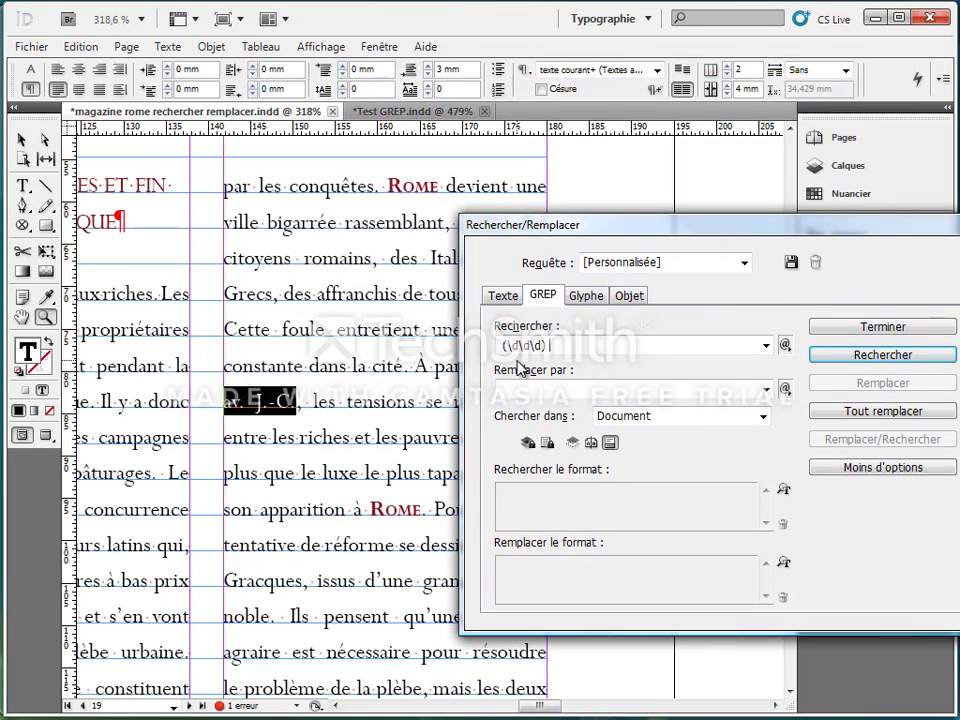
text(av. J.-C.)
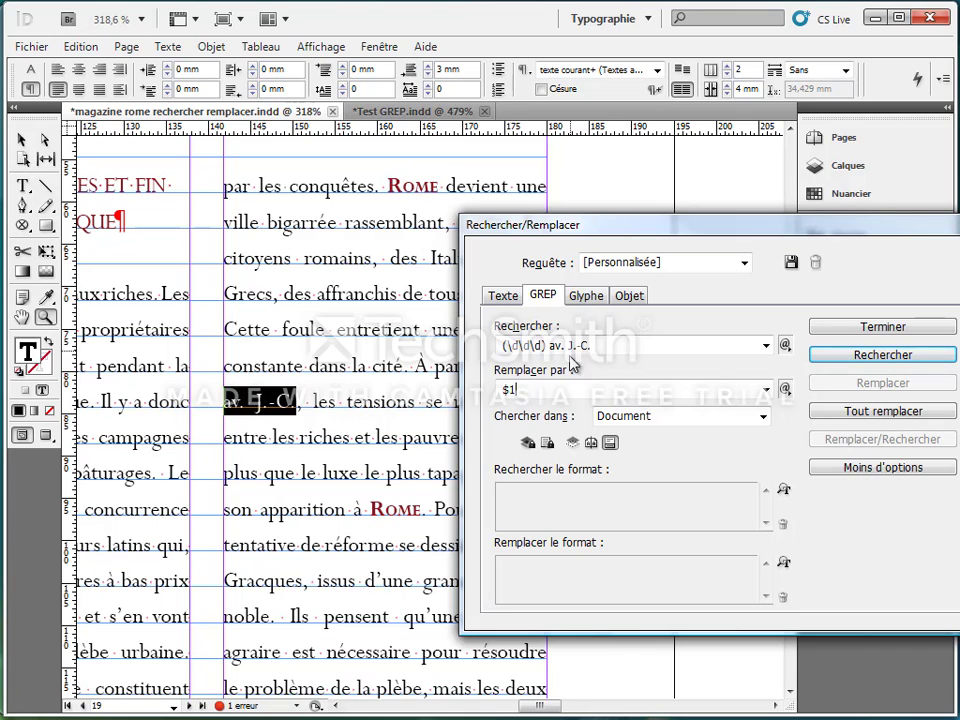
Step: Set the replacement expression to $1~Sav.~SJ.-C., with non-breaking spaces after the captured year and after "av."
click(786, 389)
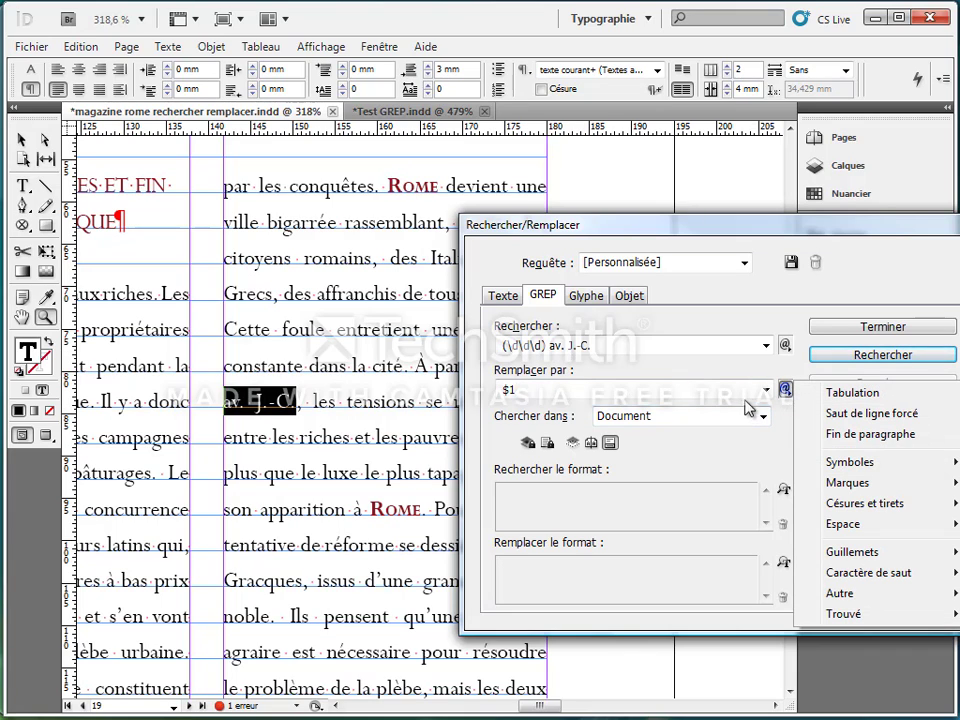
mouse_move(838, 536)
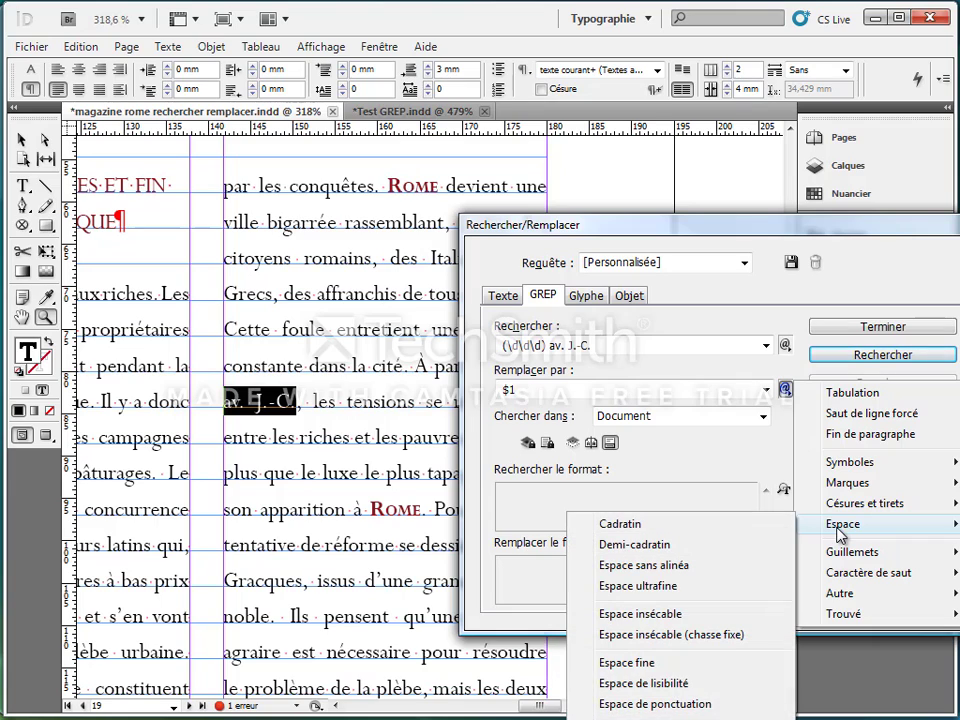
click(676, 615)
text(a)
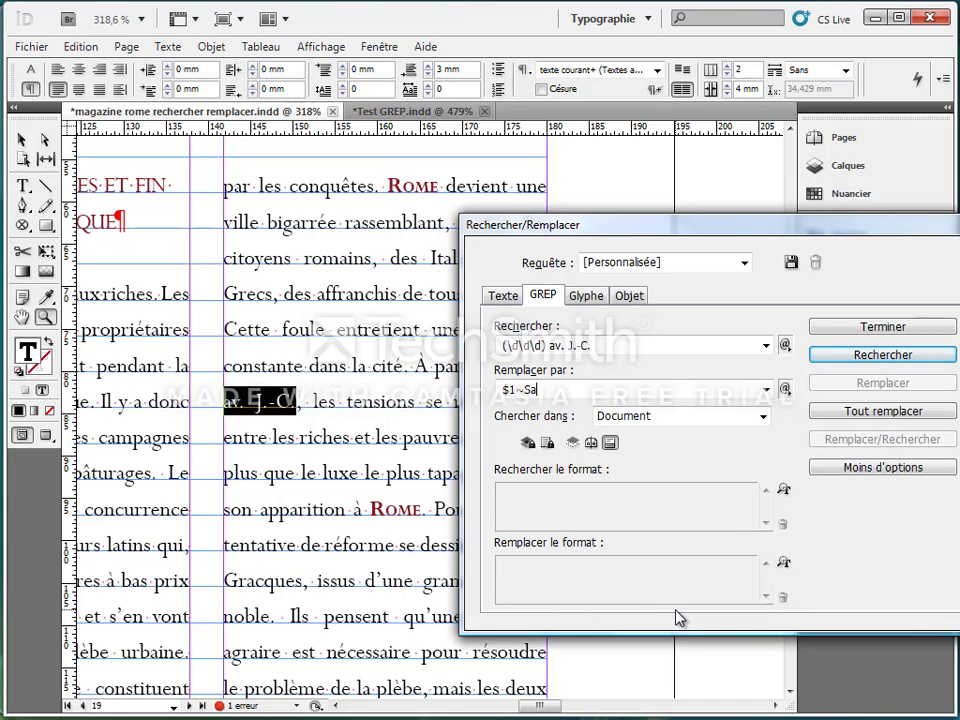
text(v.)
click(785, 389)
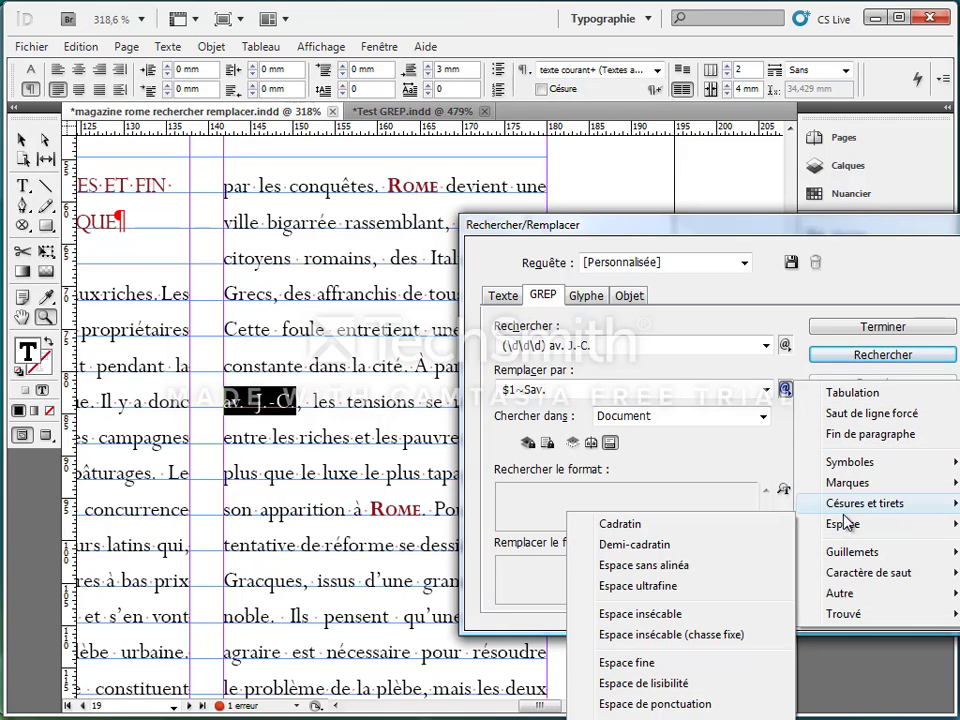
mouse_move(776, 528)
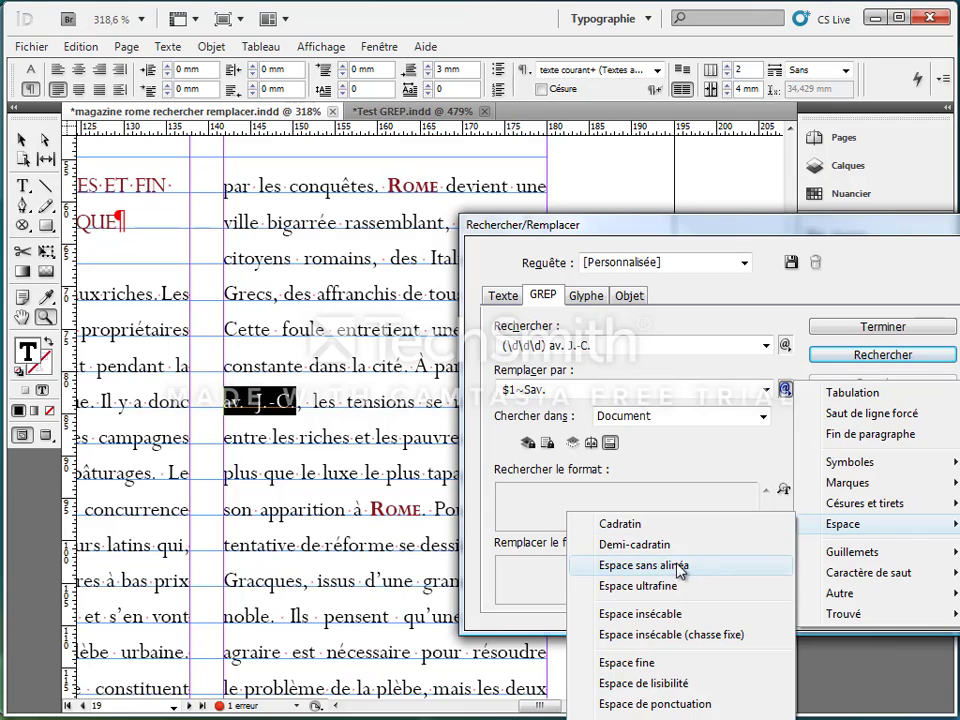
click(647, 614)
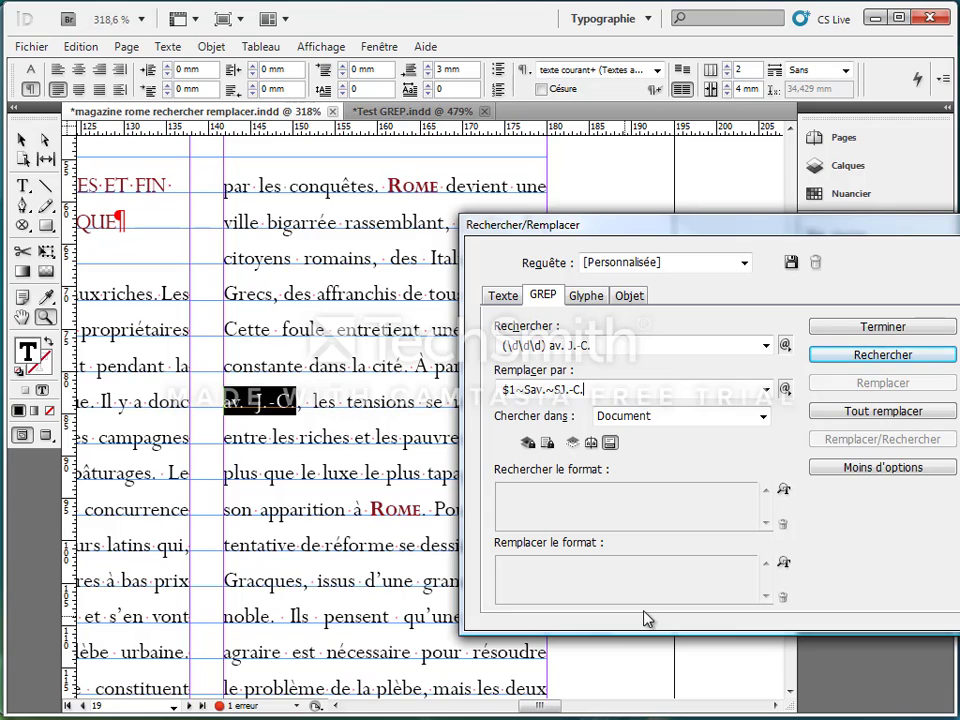
Step: Append a closing non-breaking space to the replacement expression, completing it as $1~Sav.~SJ.-C.~S
click(784, 389)
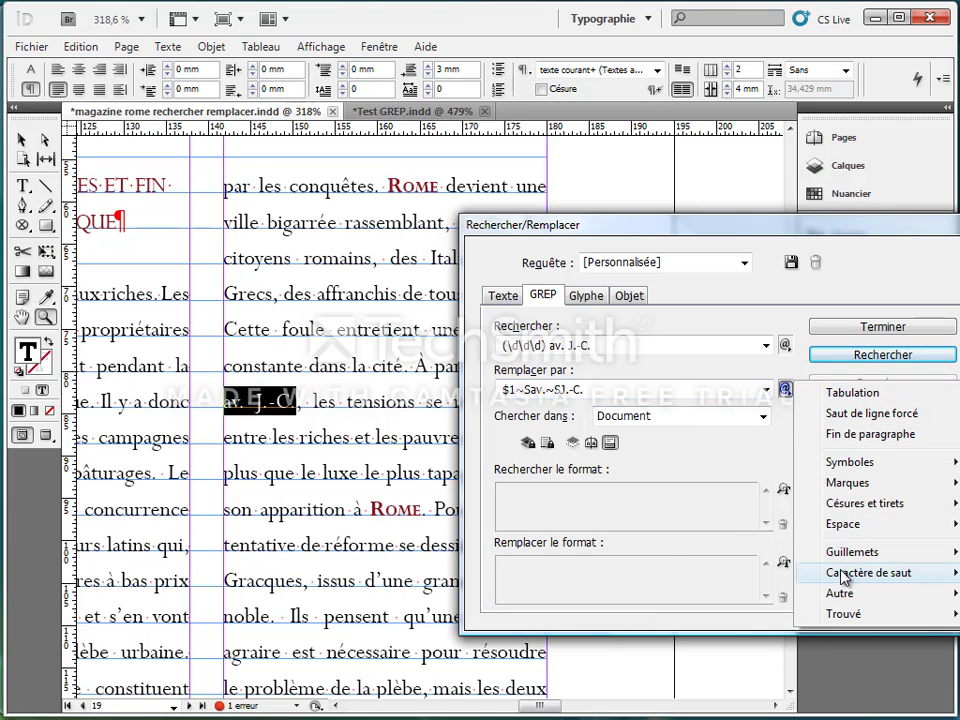
mouse_move(846, 576)
mouse_move(842, 523)
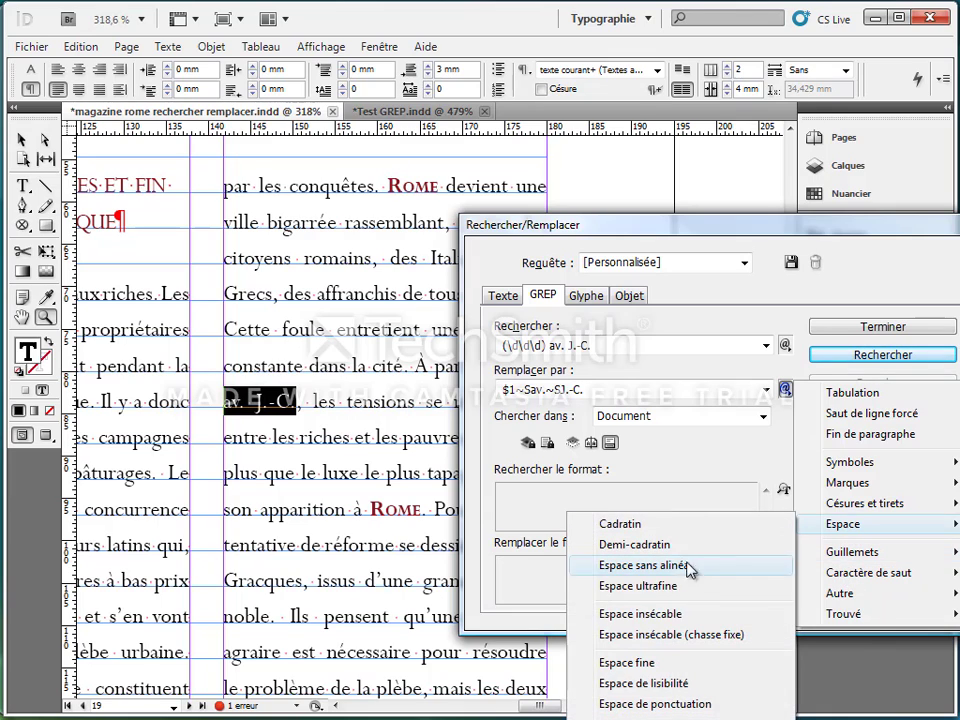
click(671, 626)
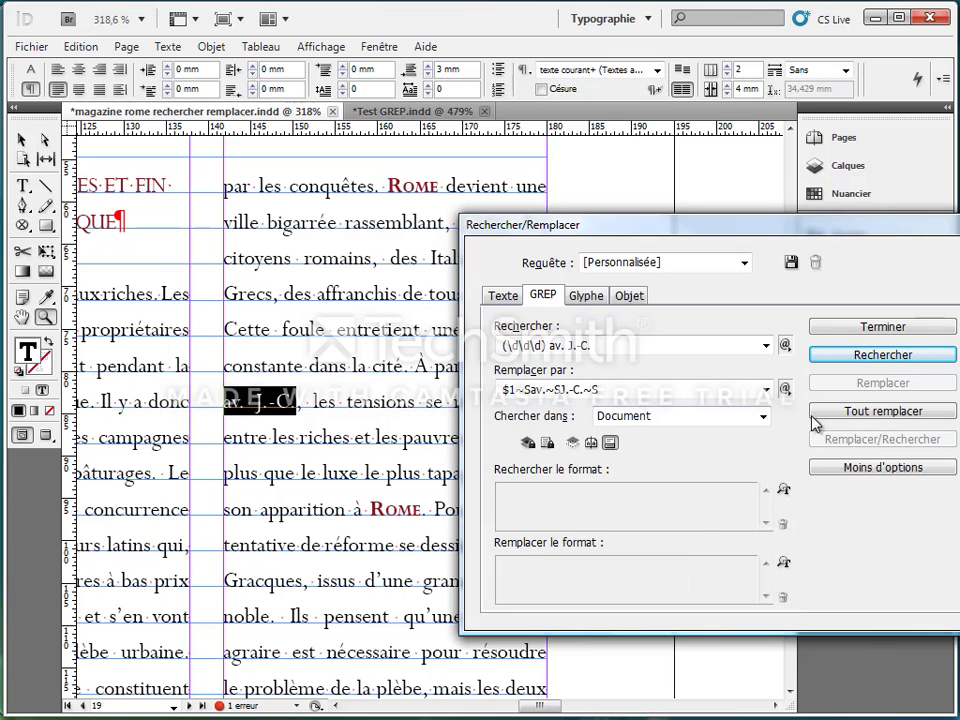
Step: Find the first matching date and replace it, then replace all remaining matches in the document
click(882, 360)
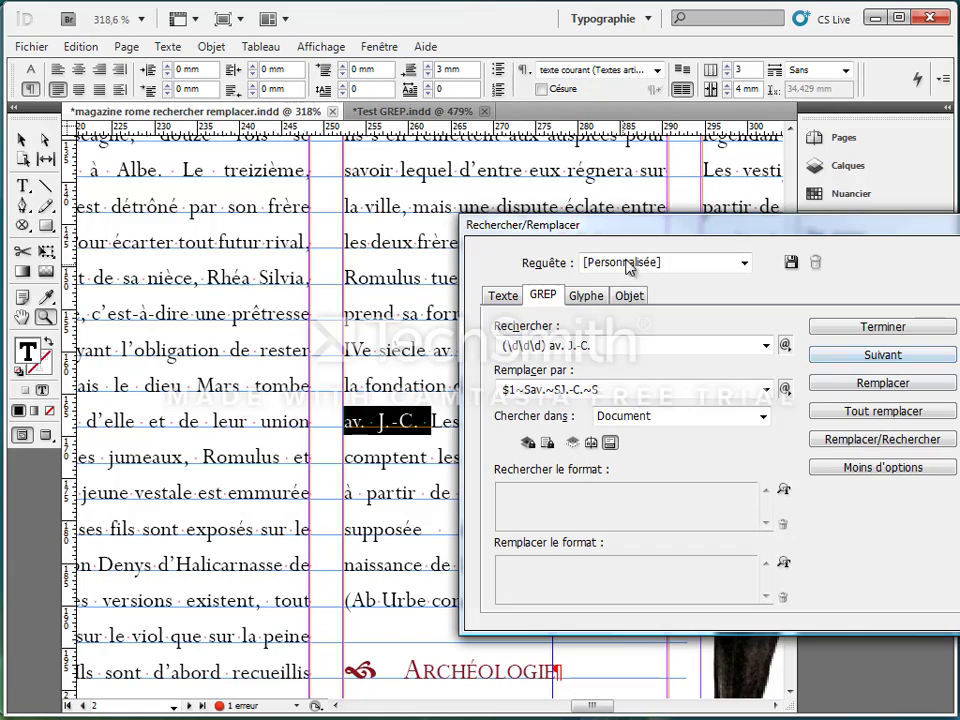
drag(658, 236, 277, 0)
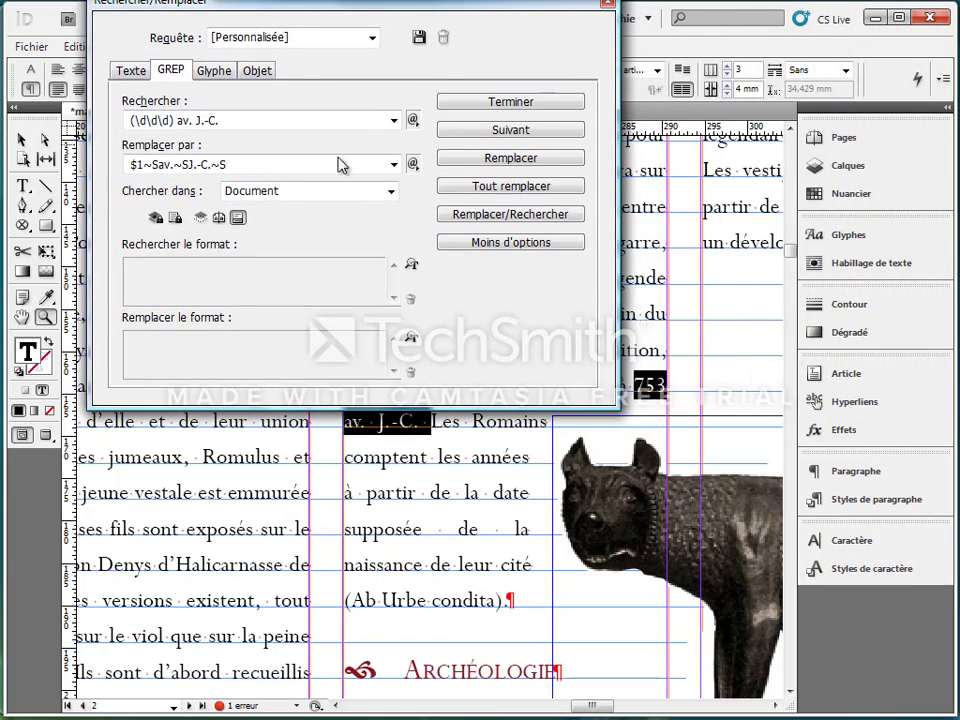
click(511, 159)
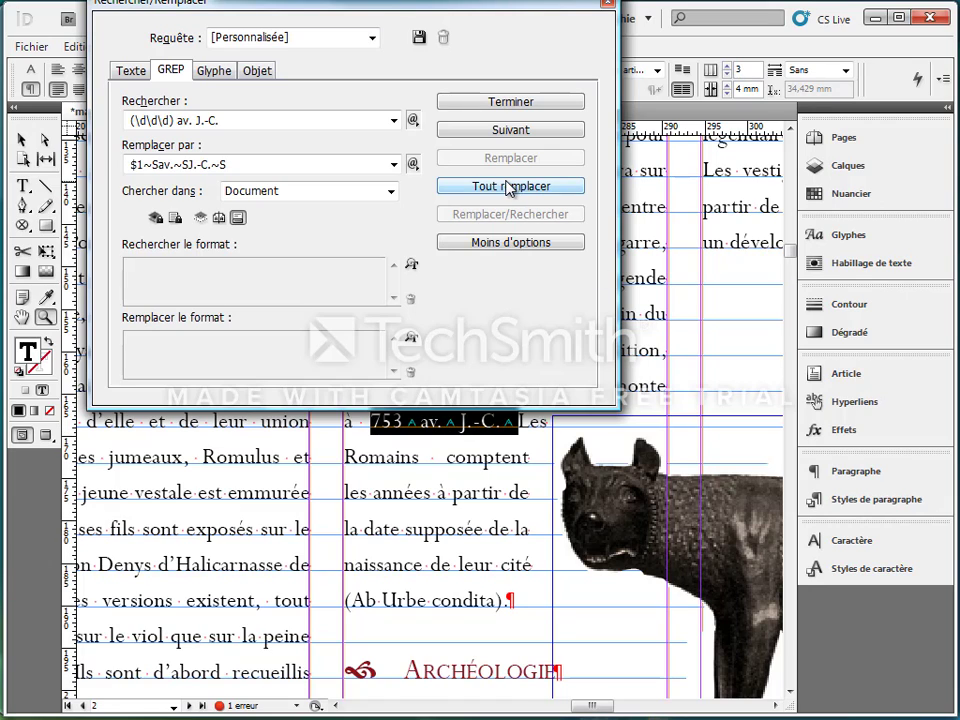
click(558, 193)
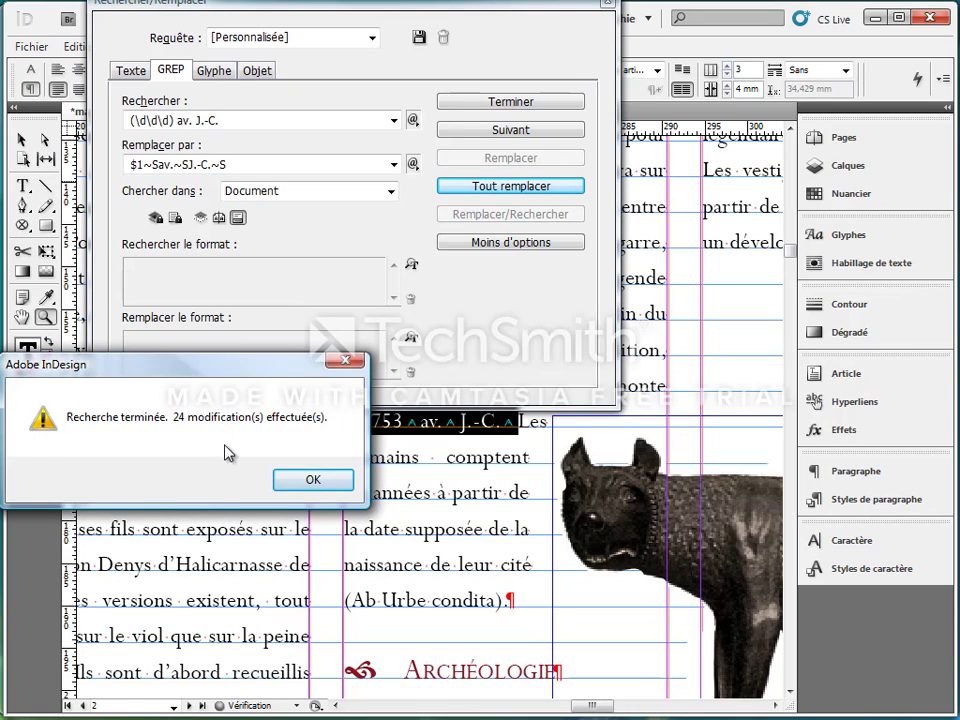
click(311, 484)
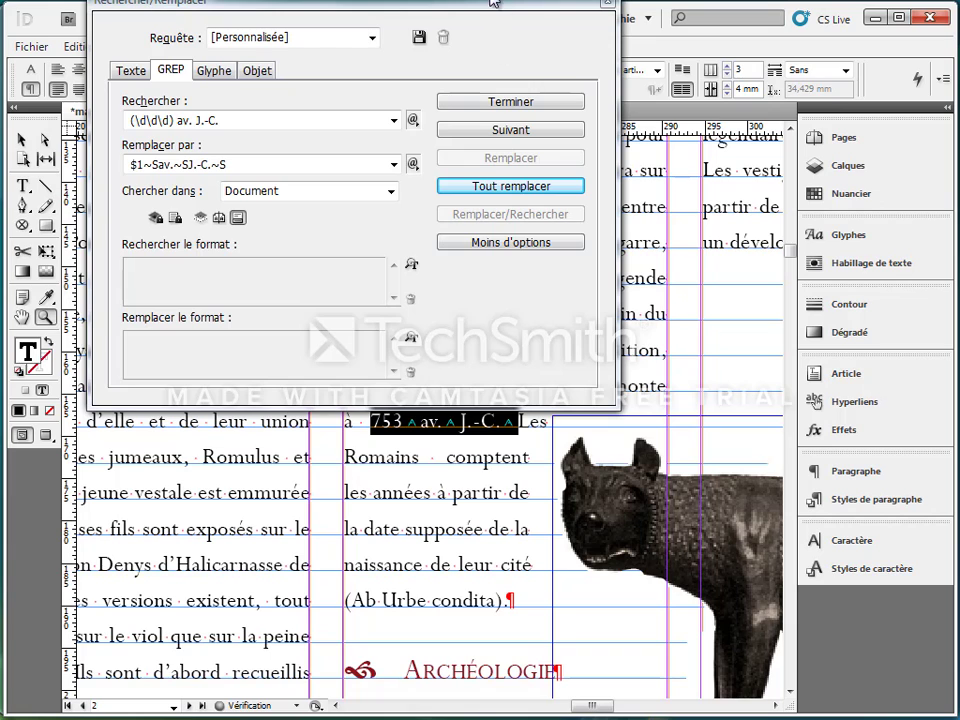
Step: Save the GREP query under the name Requête date antique and check it in the list of saved queries
drag(362, 6, 506, 138)
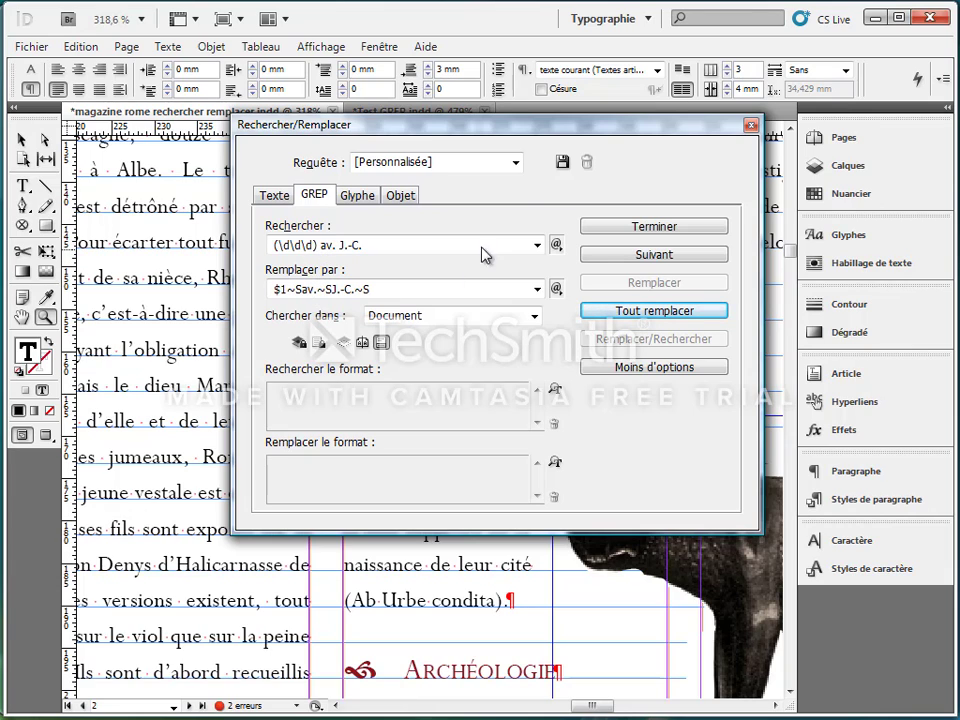
click(561, 164)
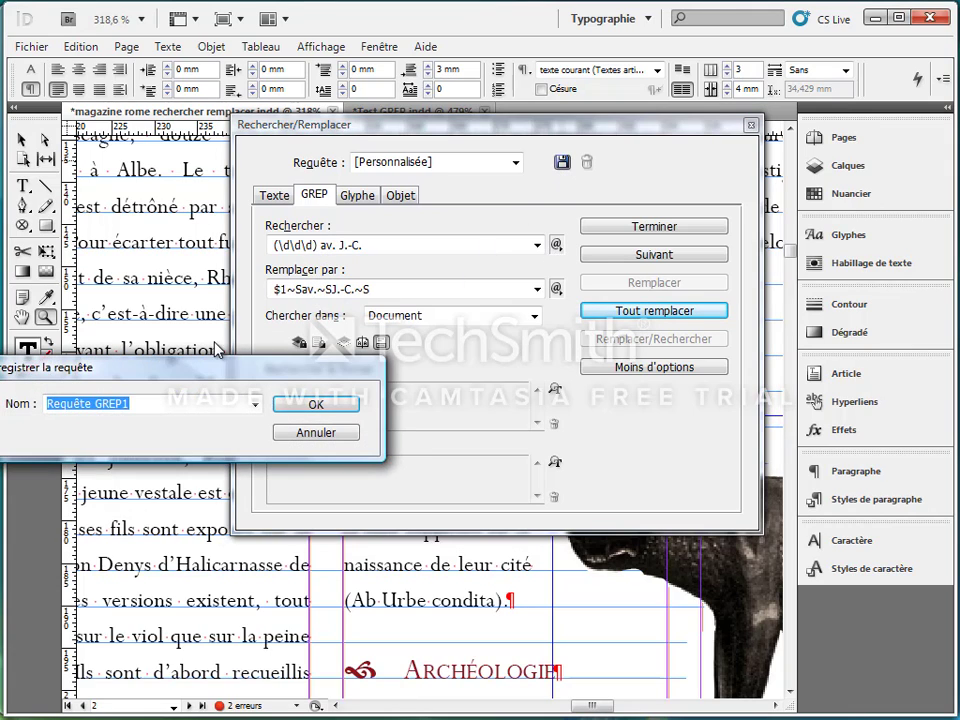
drag(215, 368, 513, 268)
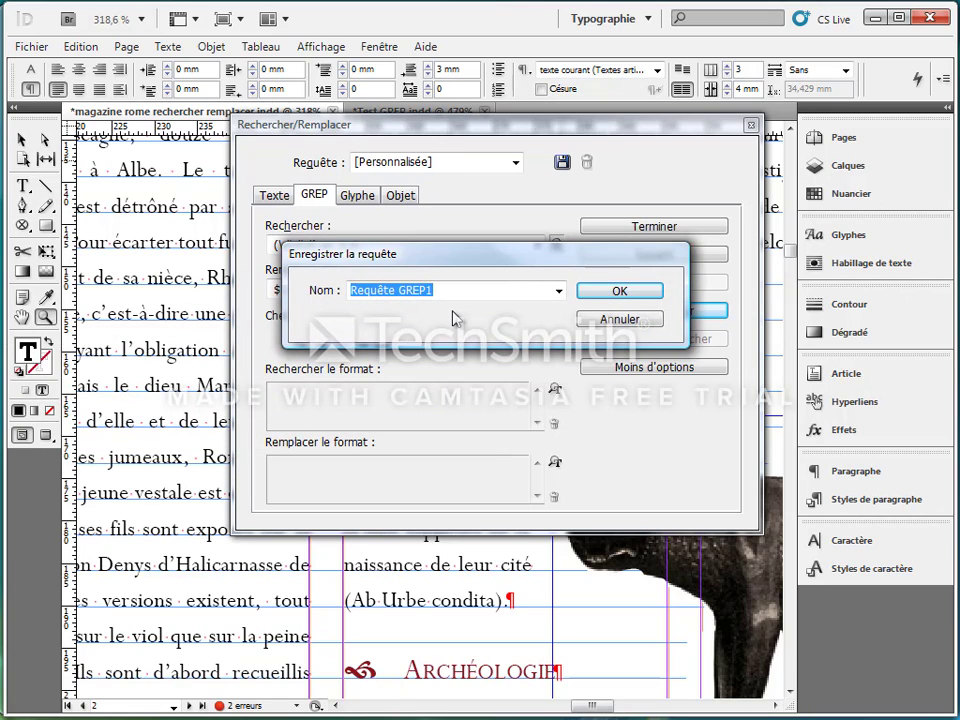
text(Requ)
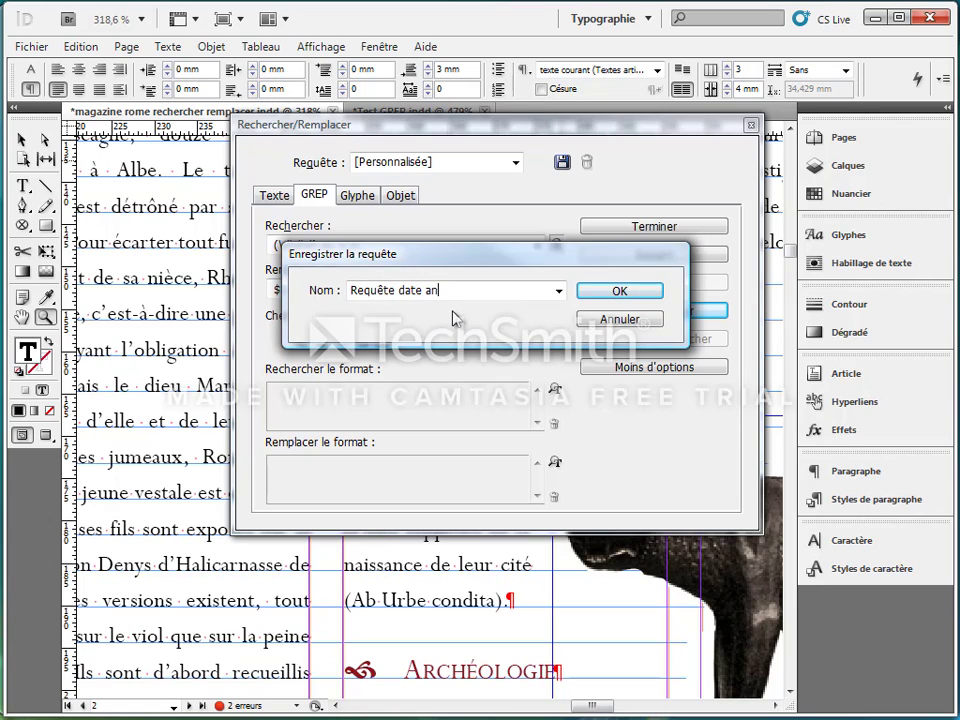
click(590, 290)
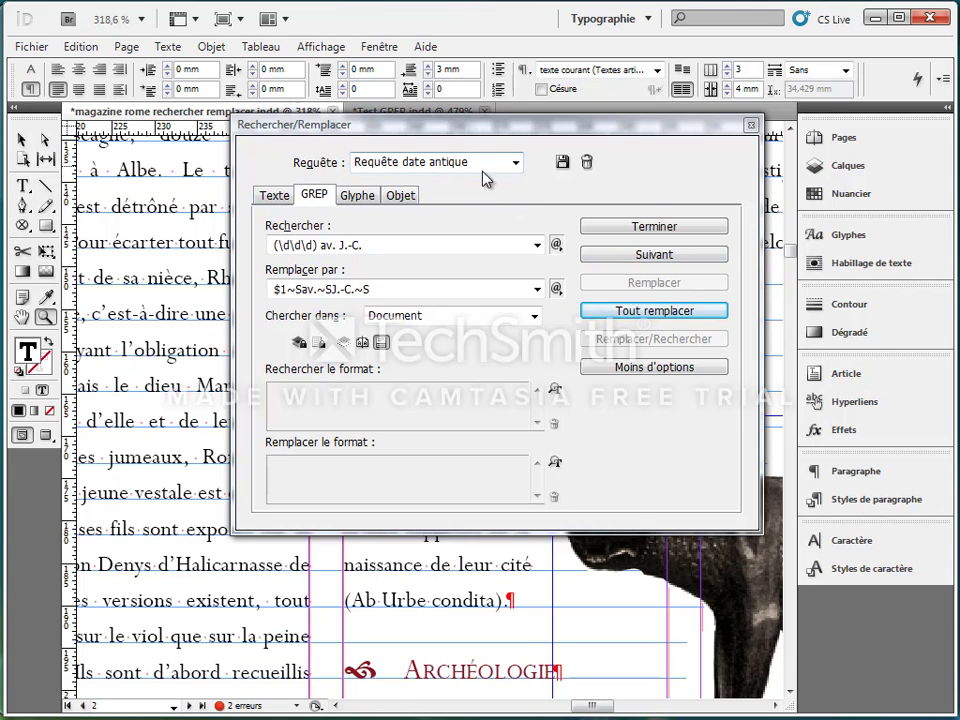
click(516, 163)
click(517, 165)
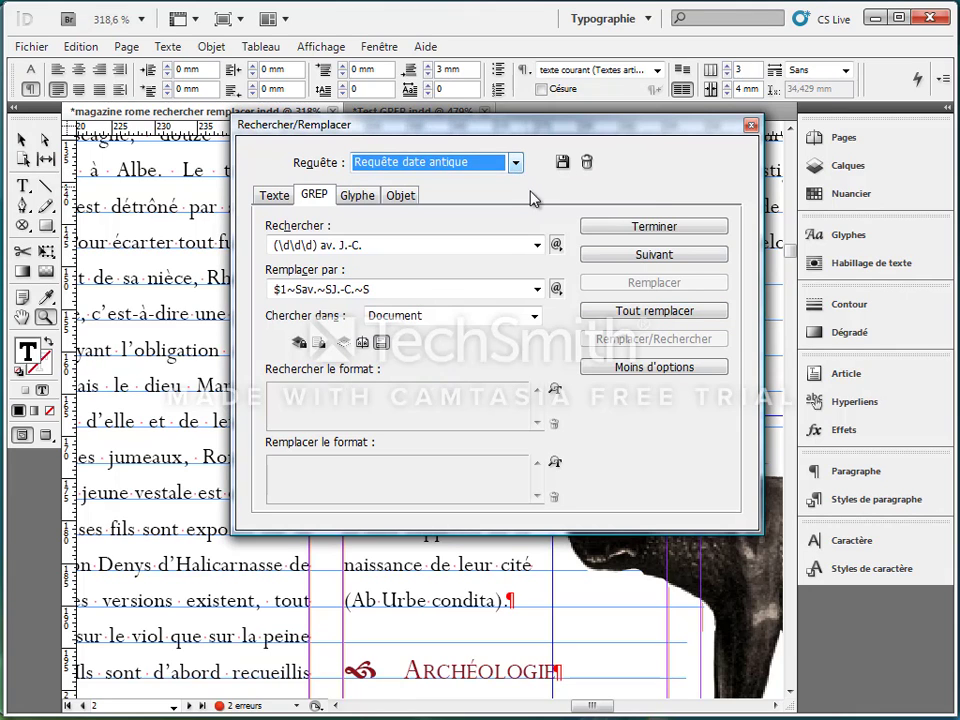